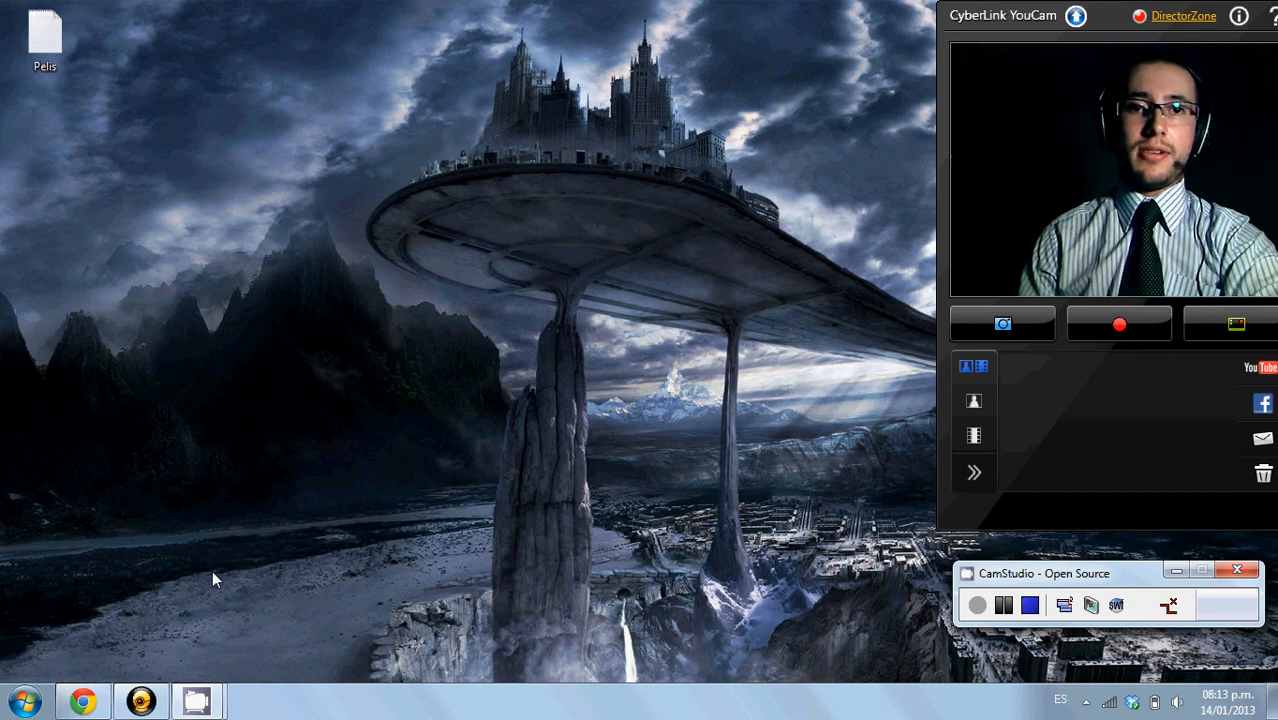
Switch to Chrome, view the Timeglider home page, and bring up the authoring page with the timelines list.
left_click(82, 700)
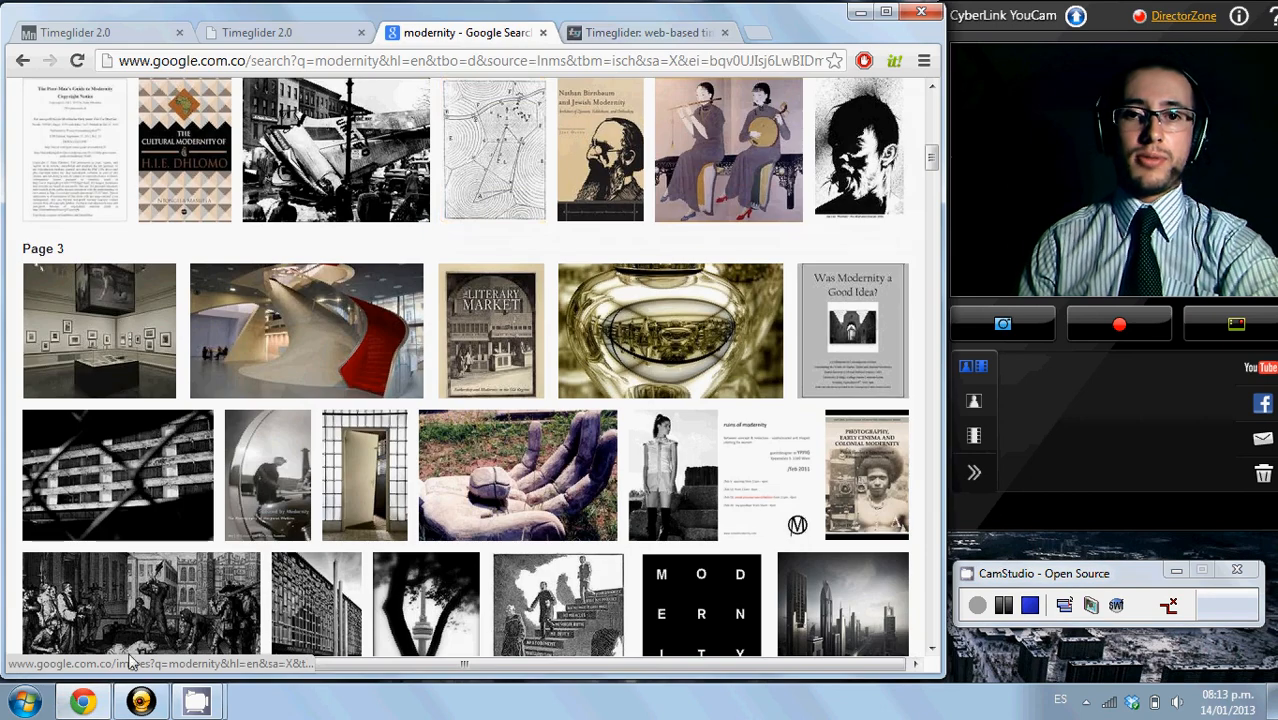
left_click(620, 34)
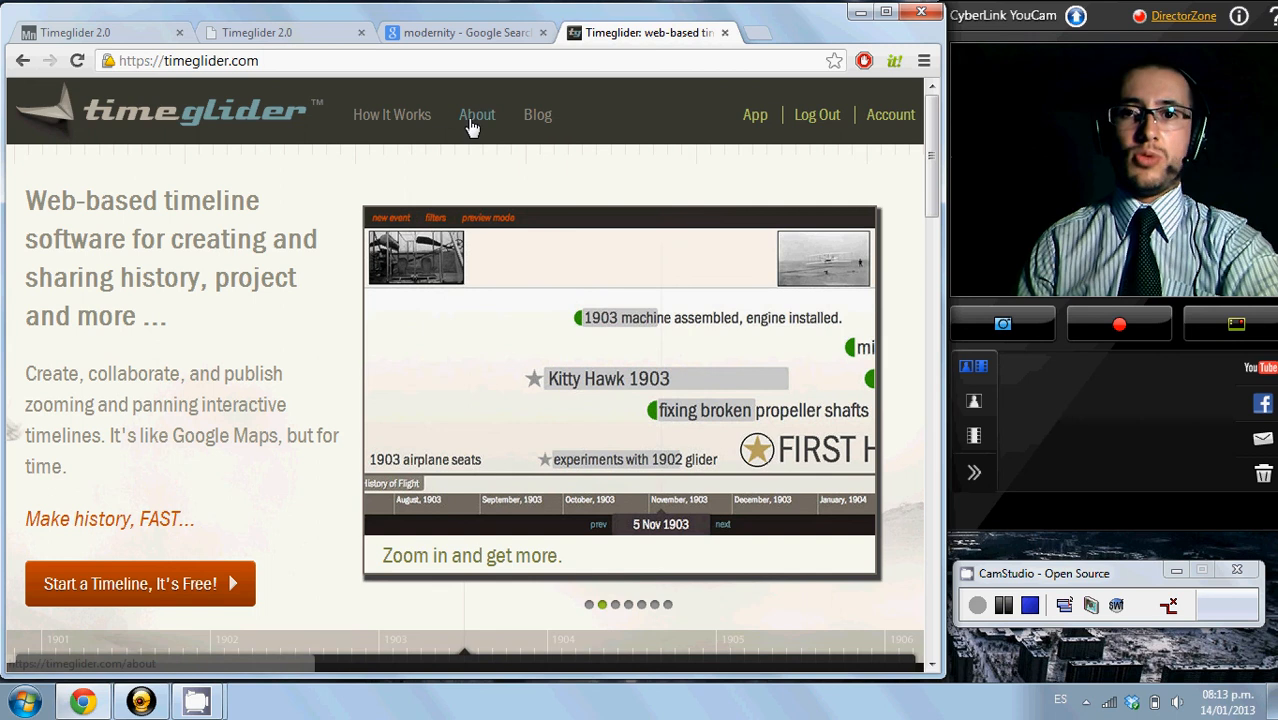
left_click(100, 33)
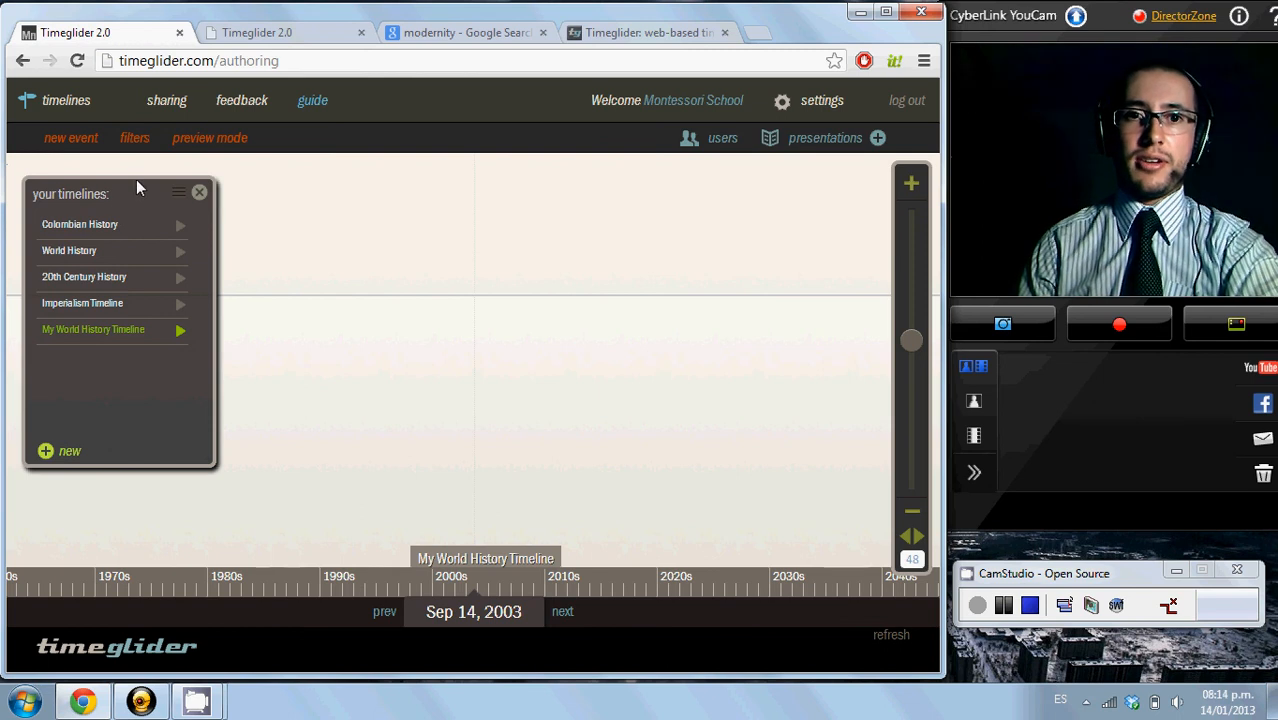
mouse_move(177, 191)
left_mouse_down()
mouse_move(200, 211)
mouse_move(174, 184)
left_mouse_up()
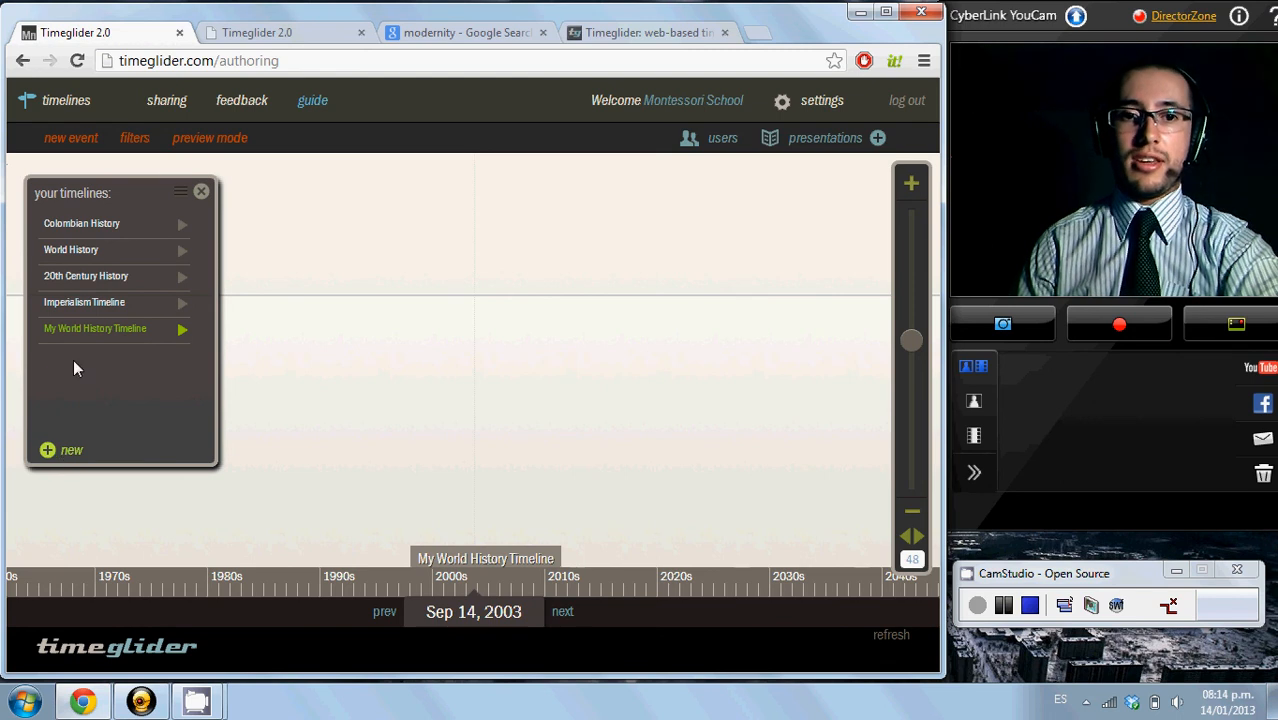
left_click(66, 449)
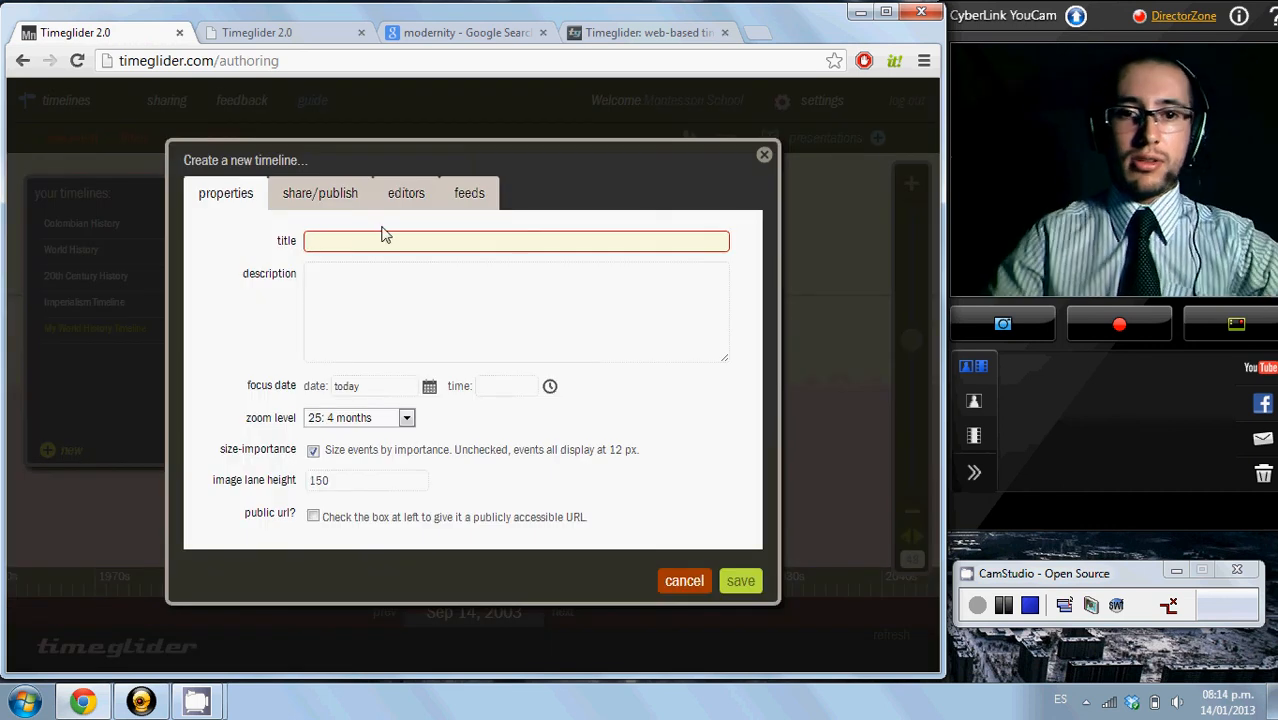
type("My")
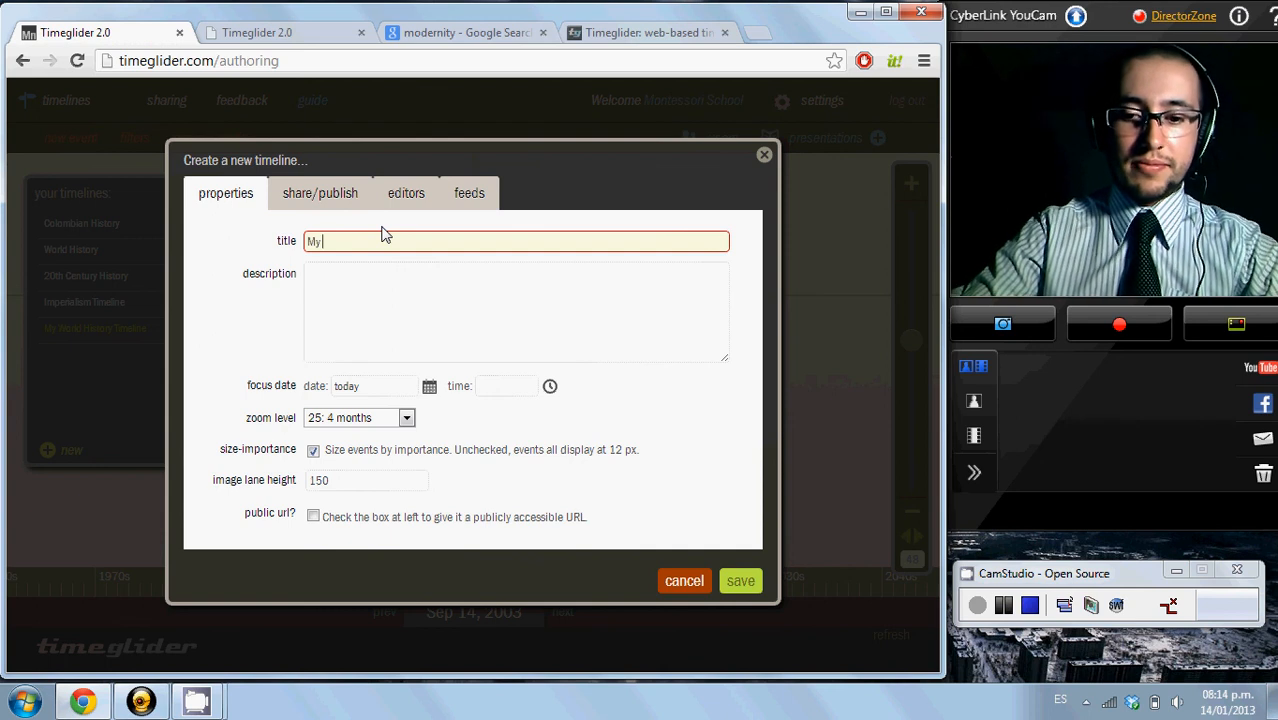
type(" World His")
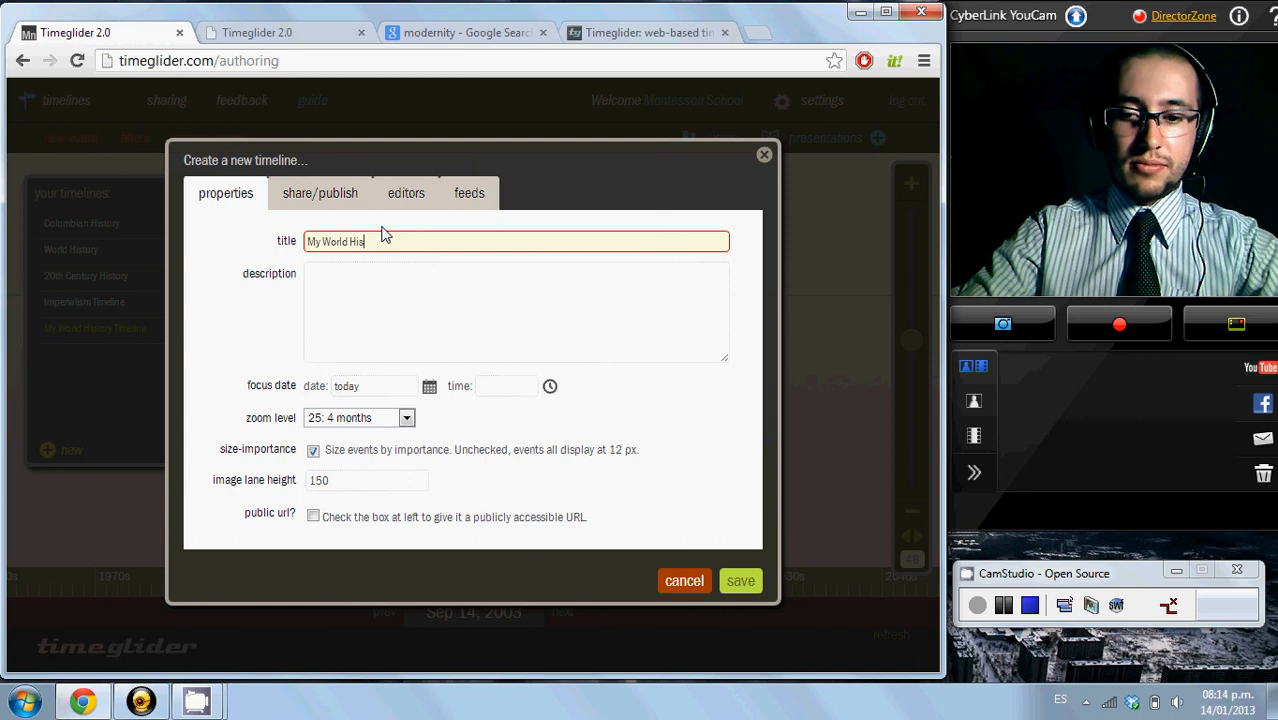
type("tory Timelin")
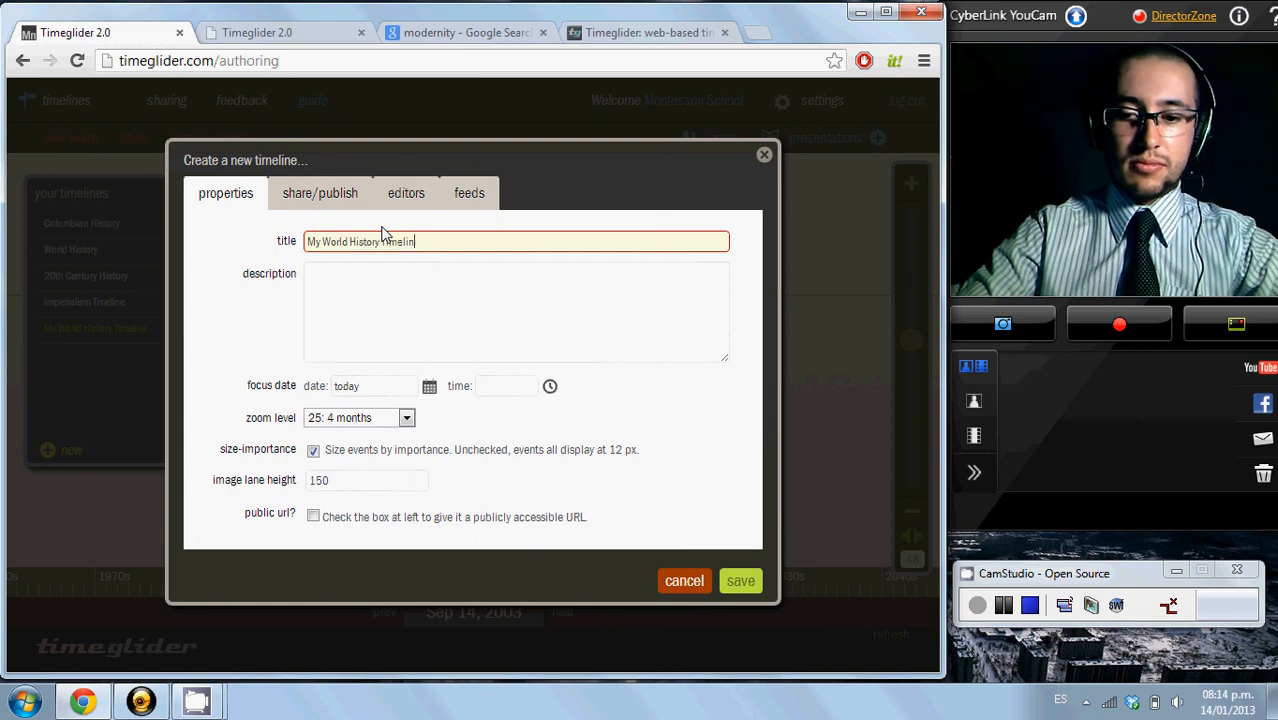
type("e")
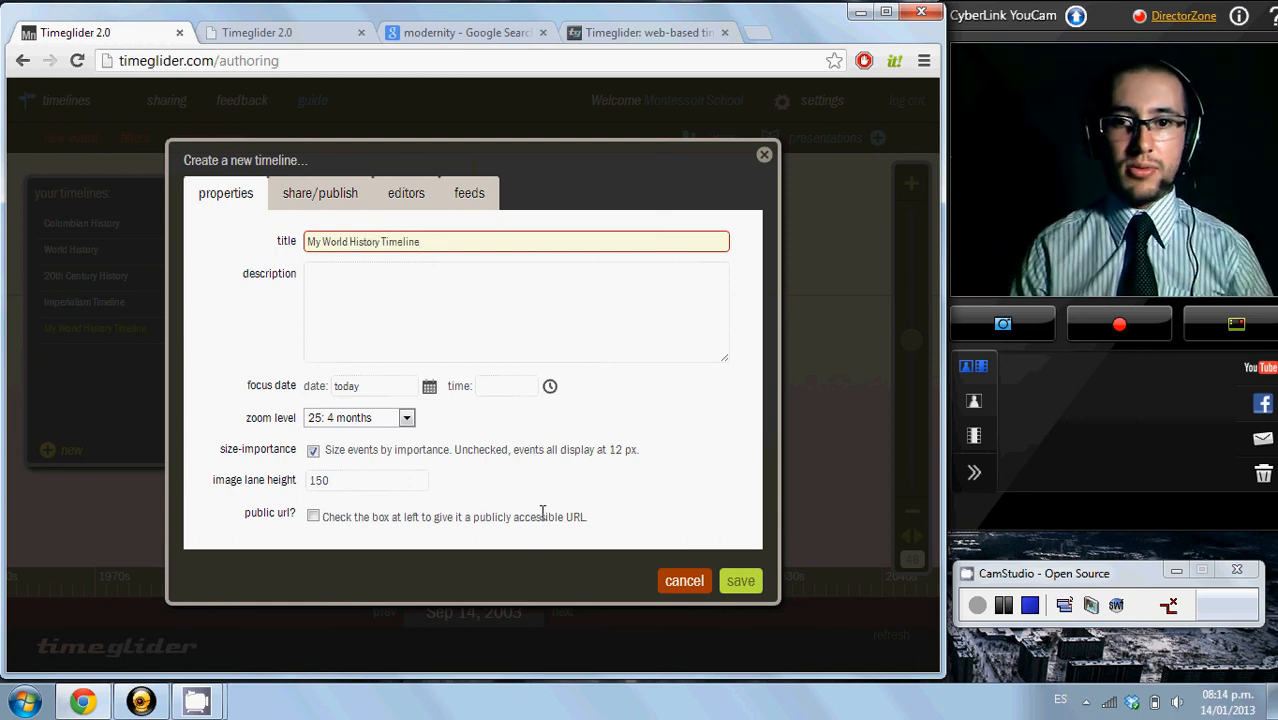
left_click(406, 418)
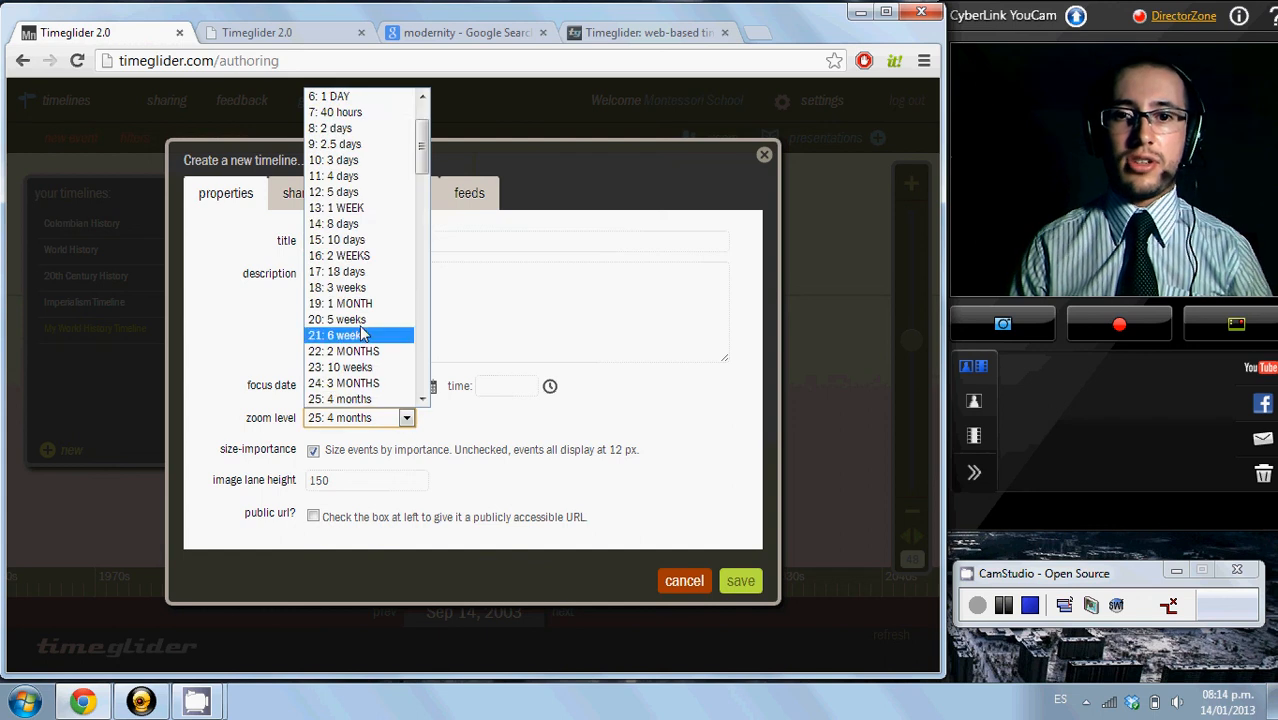
scroll(360, 330, "down", 6)
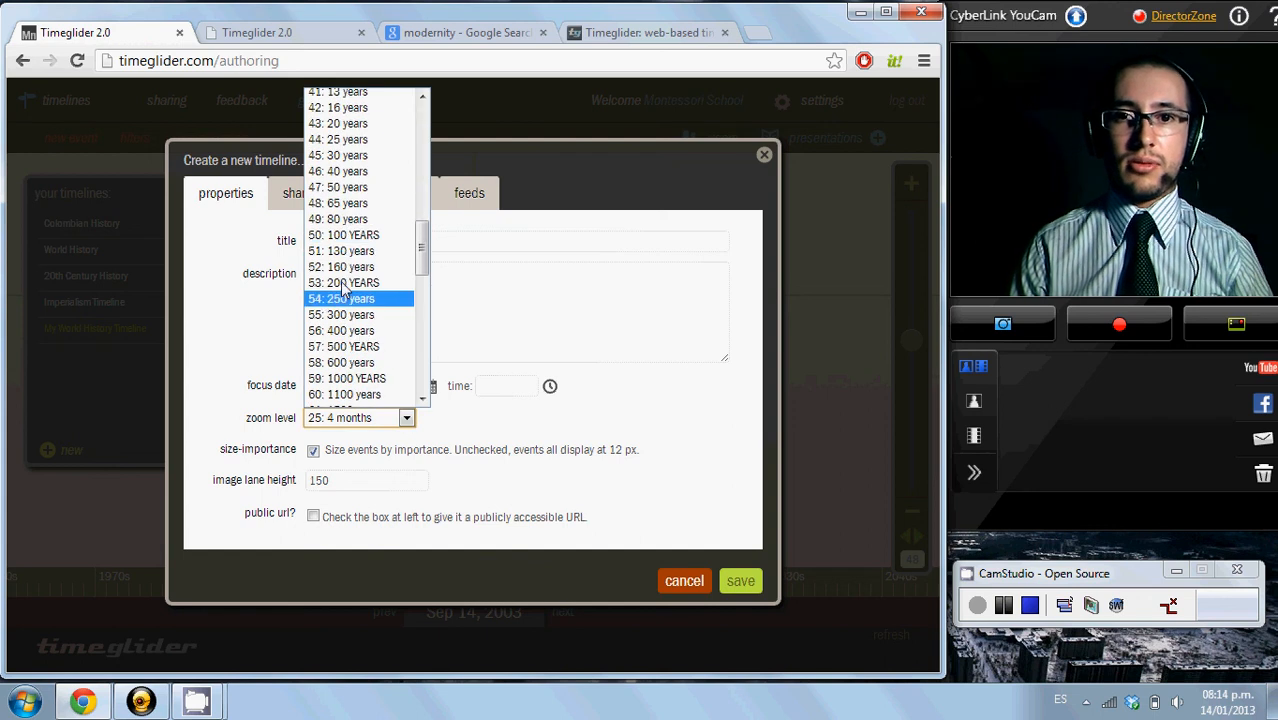
left_click(343, 236)
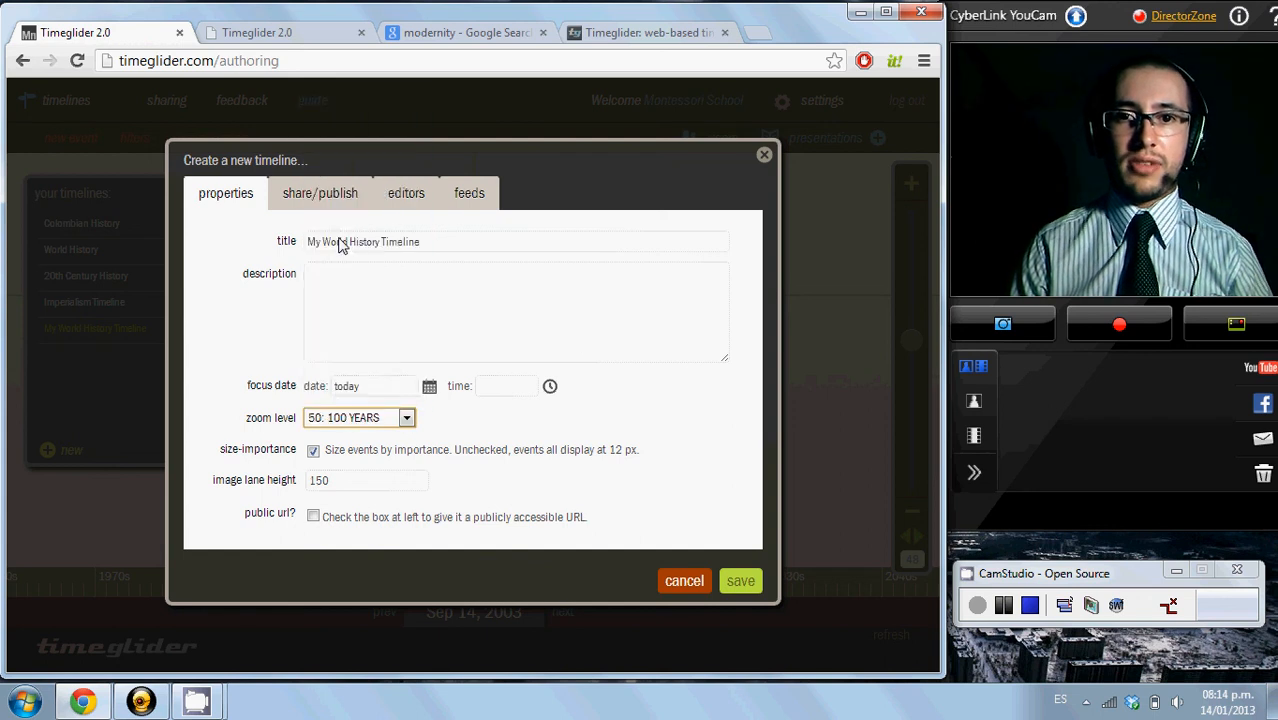
left_click(591, 350)
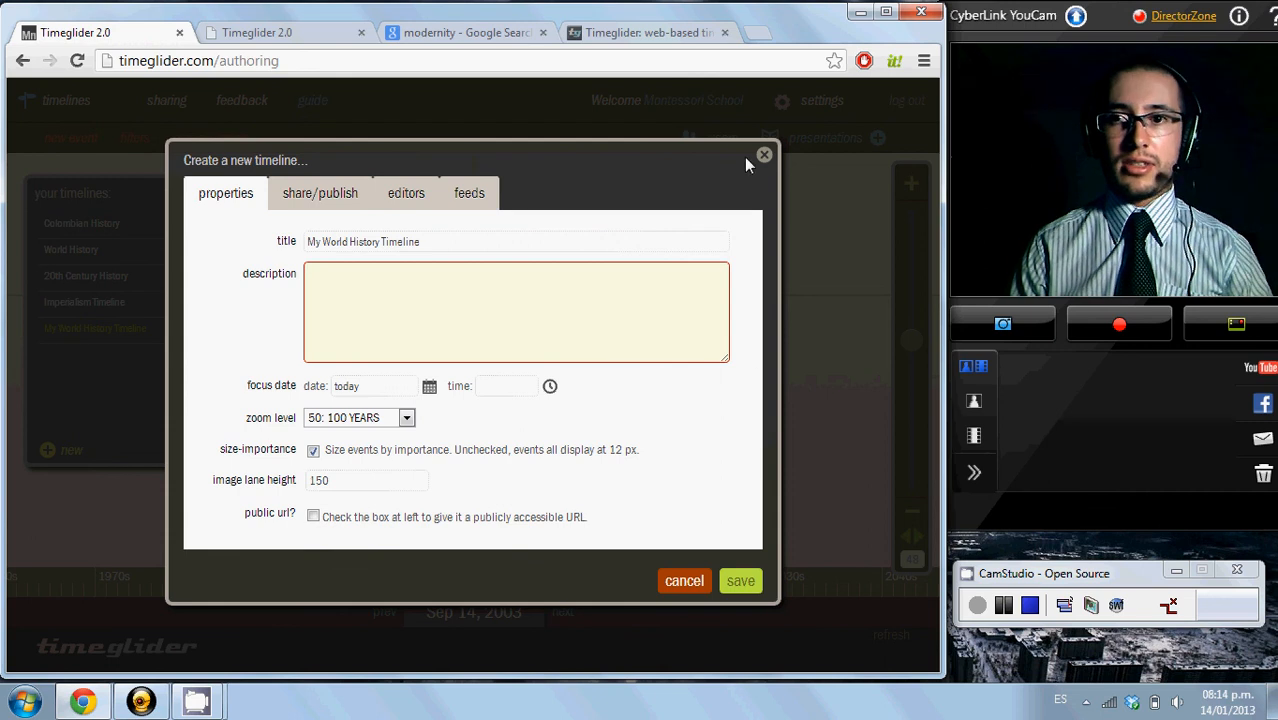
left_click(763, 156)
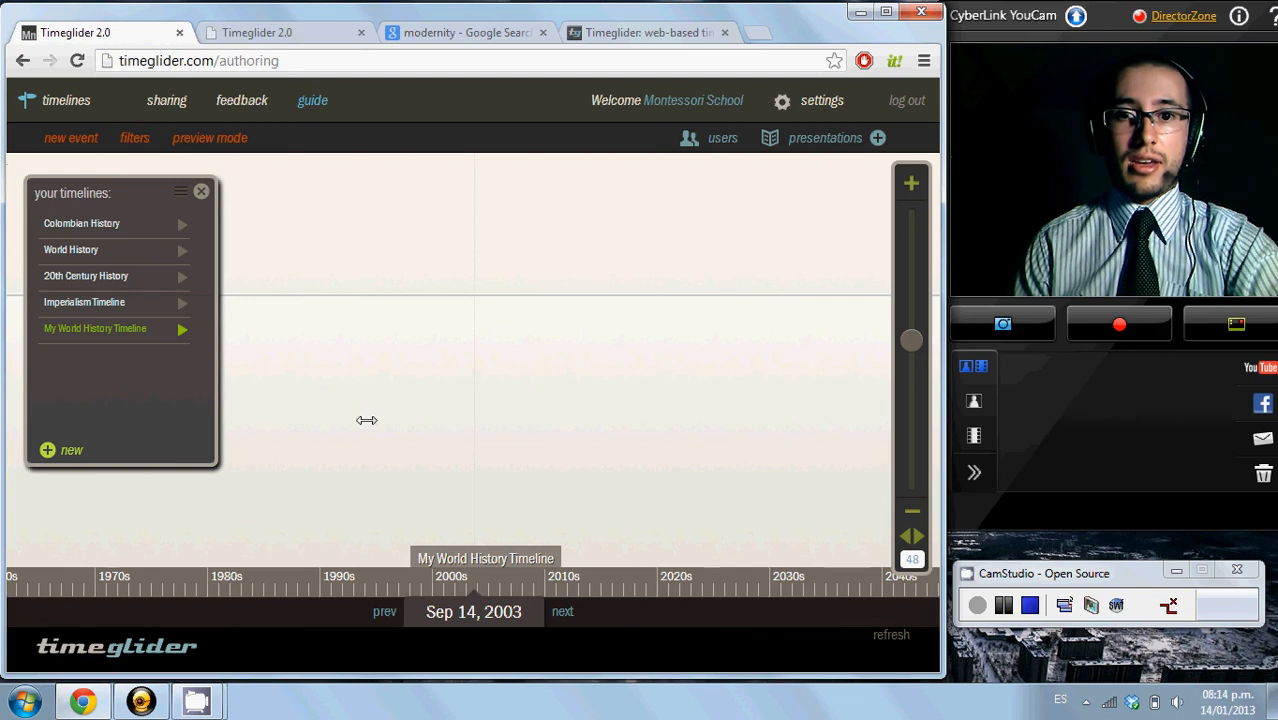
Examine the title and description of the Modern Times event on the second Timeglider authoring page.
double_click(323, 513)
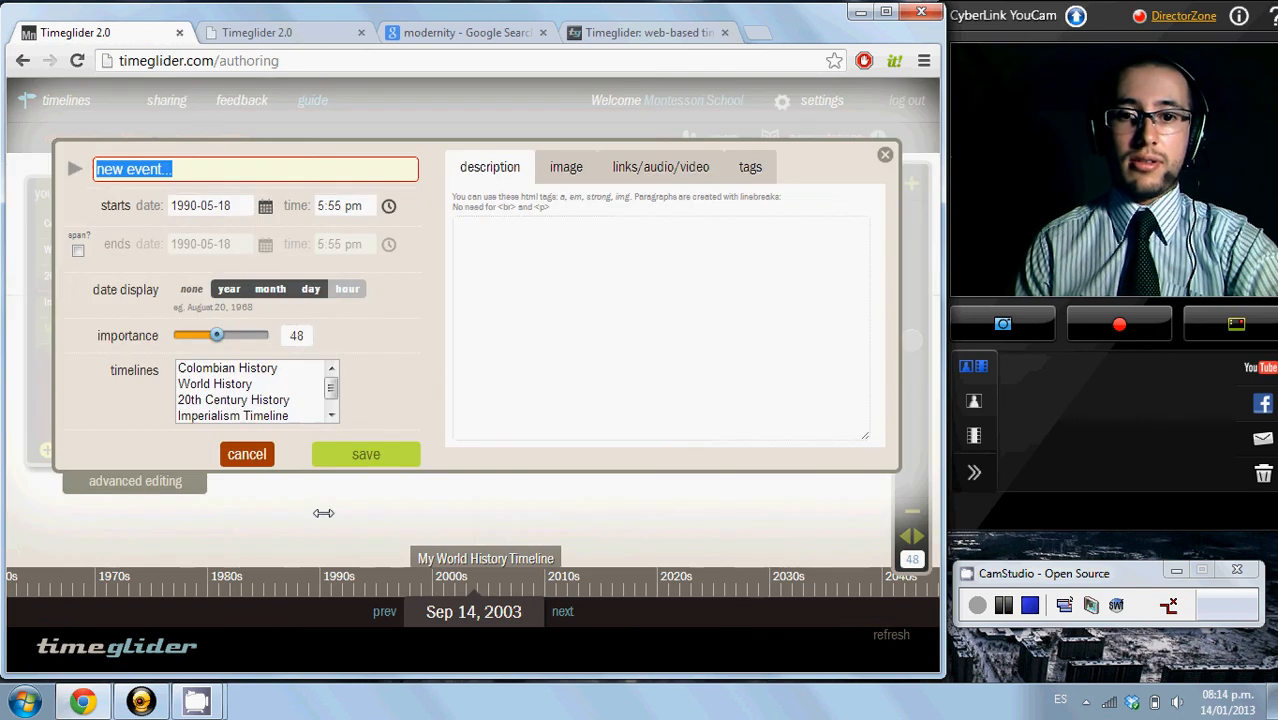
left_click(268, 33)
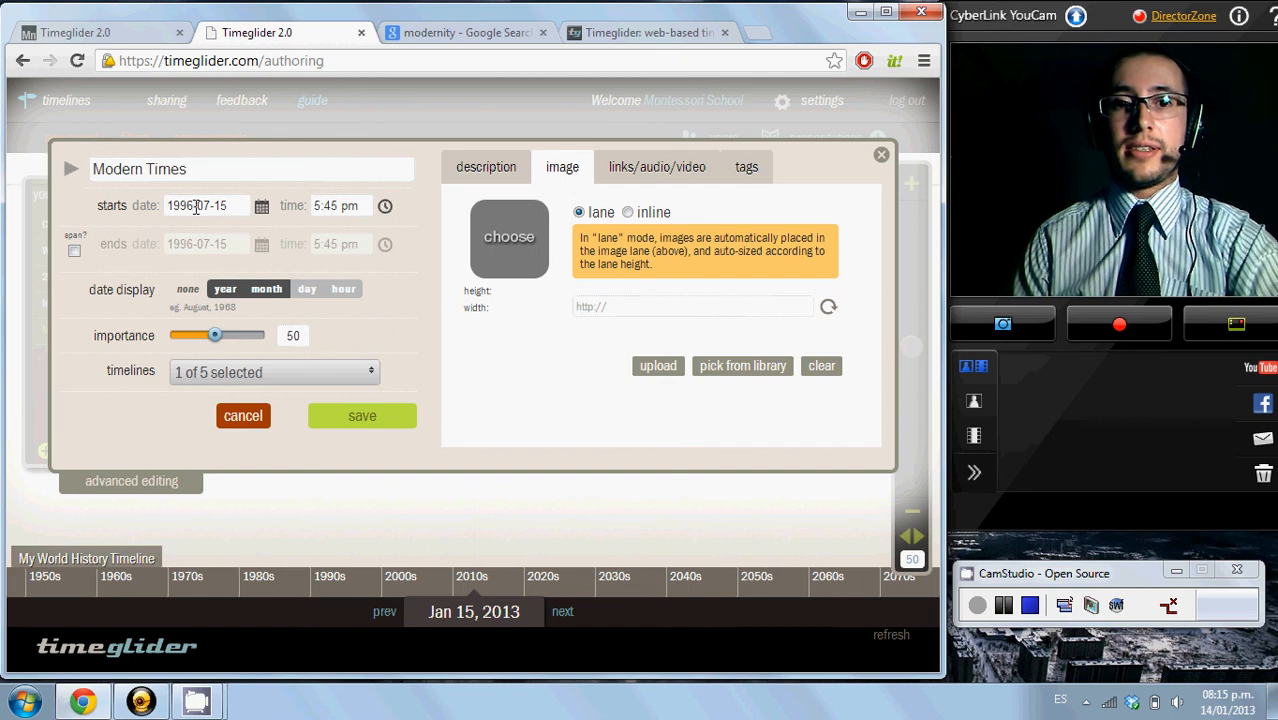
left_click(204, 168)
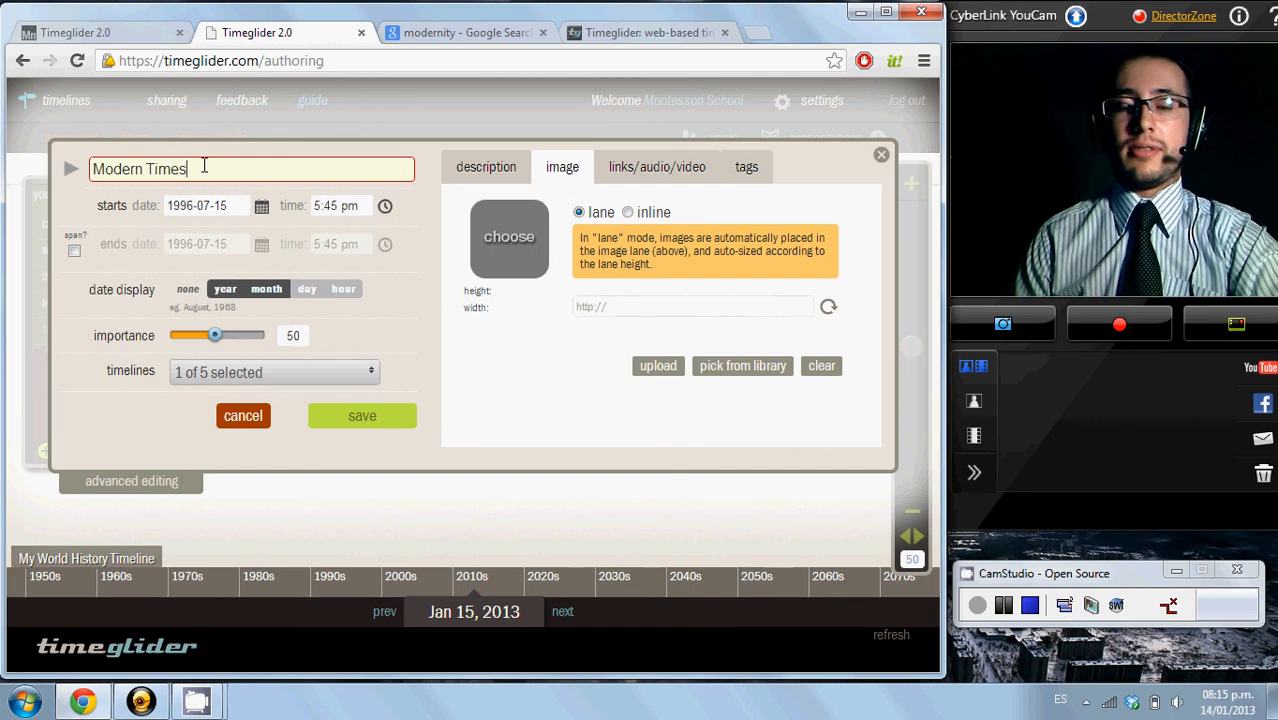
left_click_drag(211, 168, 92, 172)
left_click(219, 170)
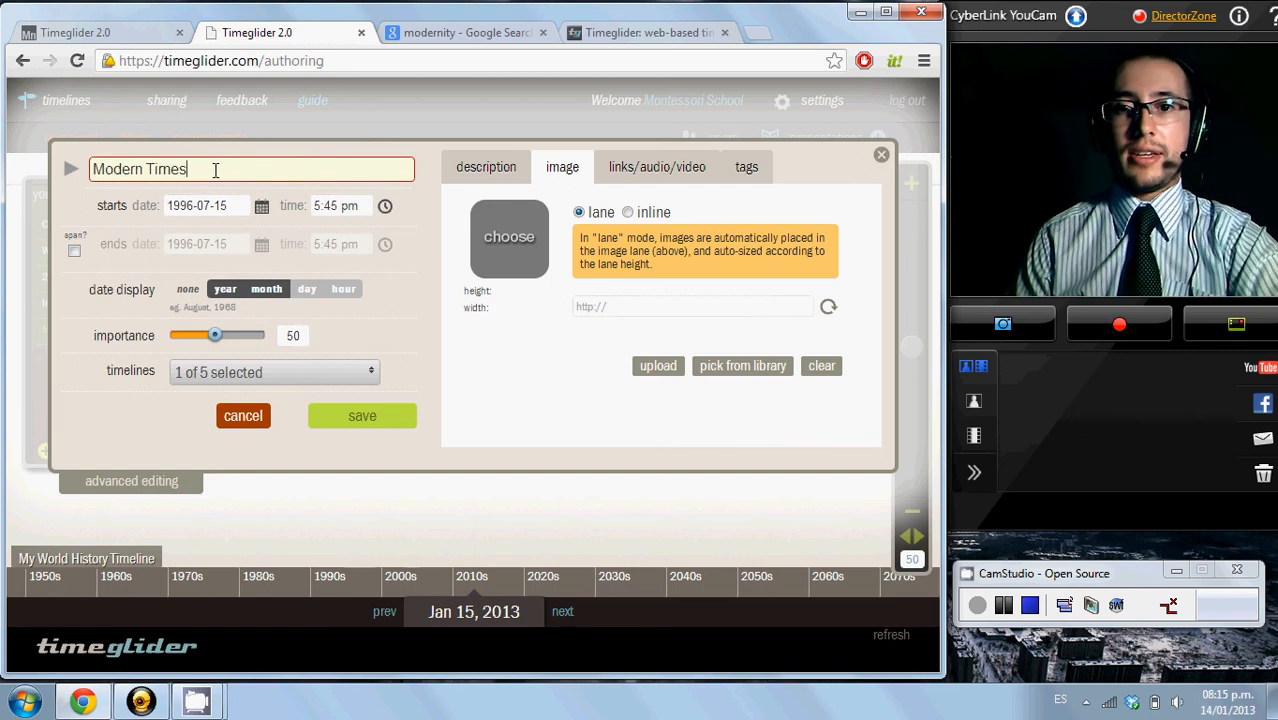
left_click(490, 165)
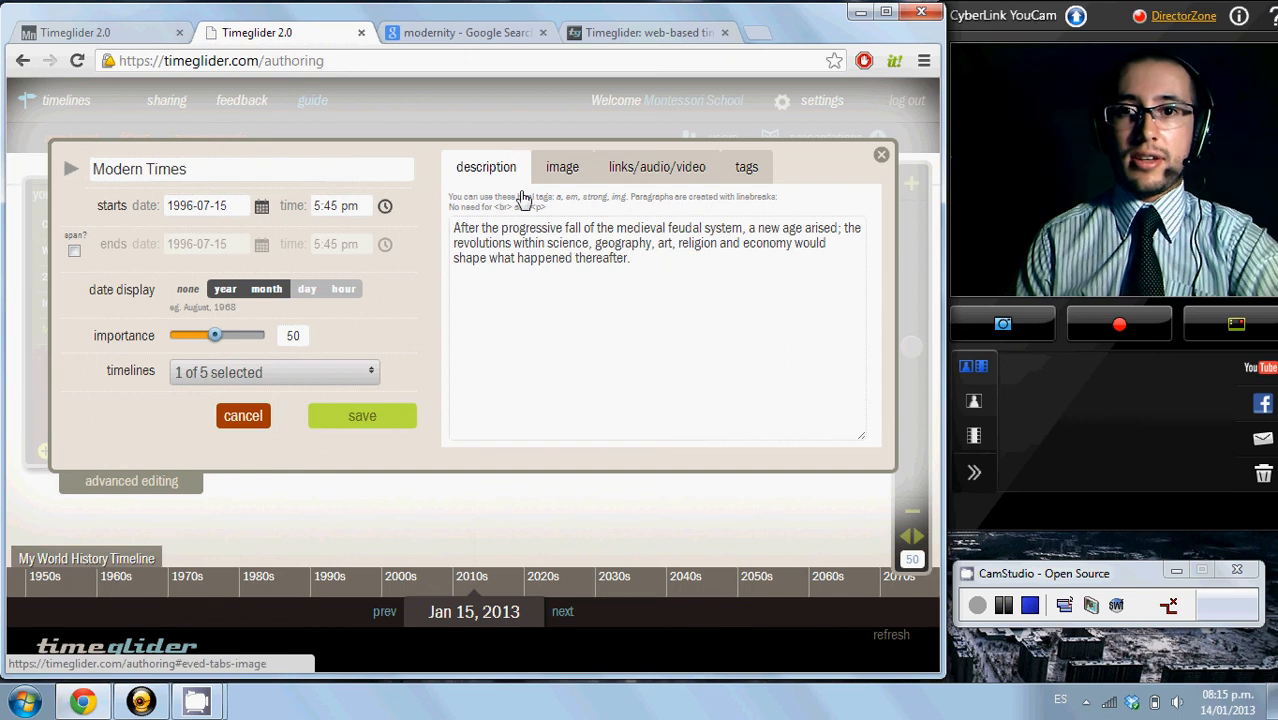
left_click(618, 260)
left_click_drag(630, 259, 454, 228)
left_click(652, 265)
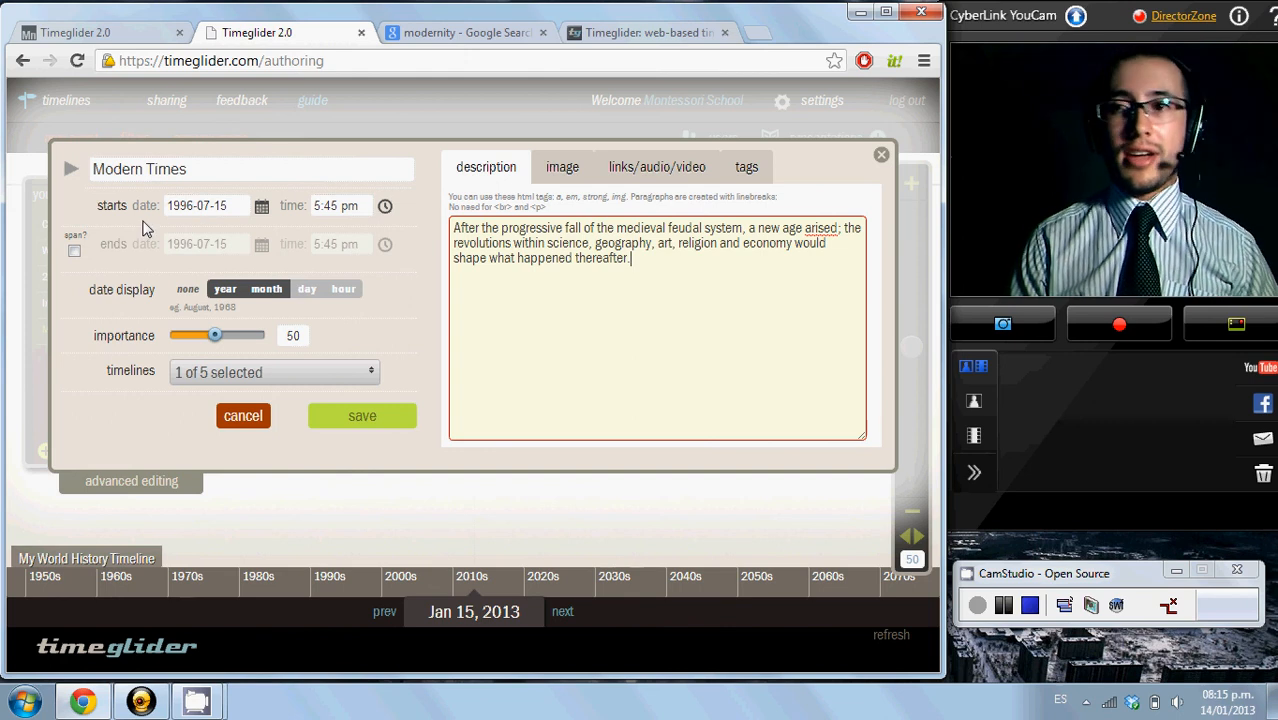
Make the Modern Times event a span from 1500-07-15 to 2013-07-15 and check its assigned timelines.
left_click(76, 252)
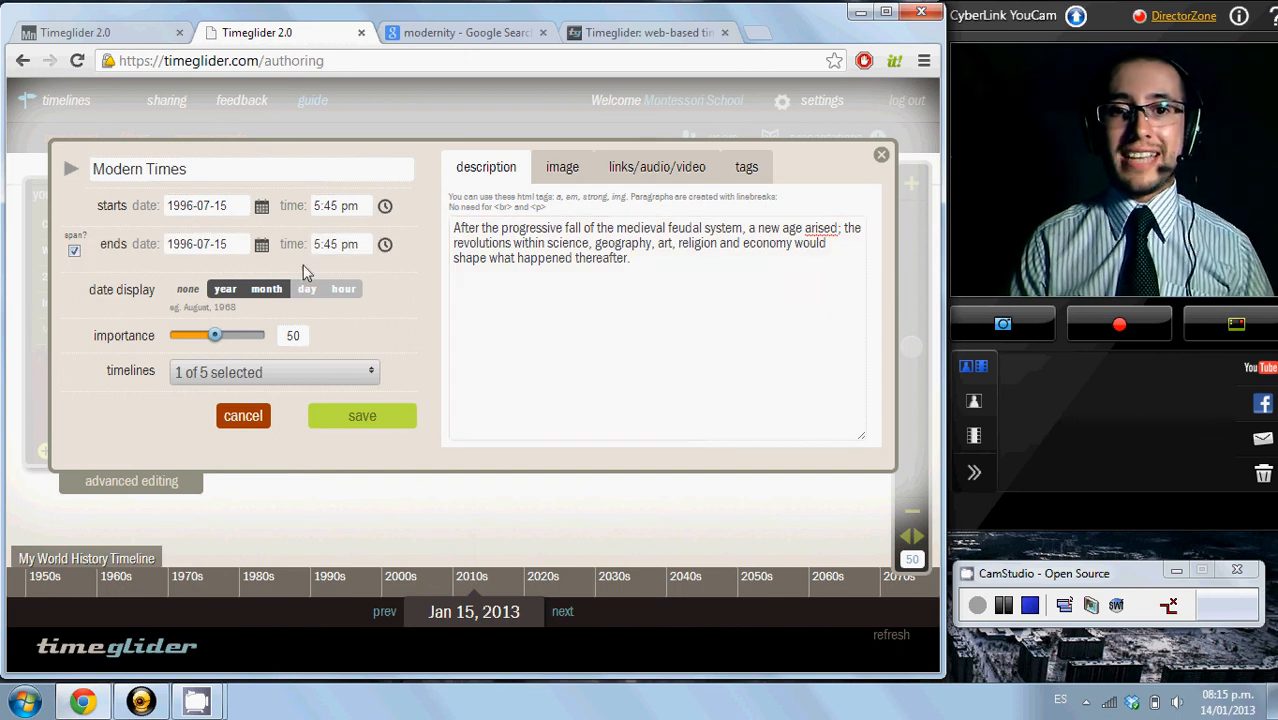
double_click(196, 205)
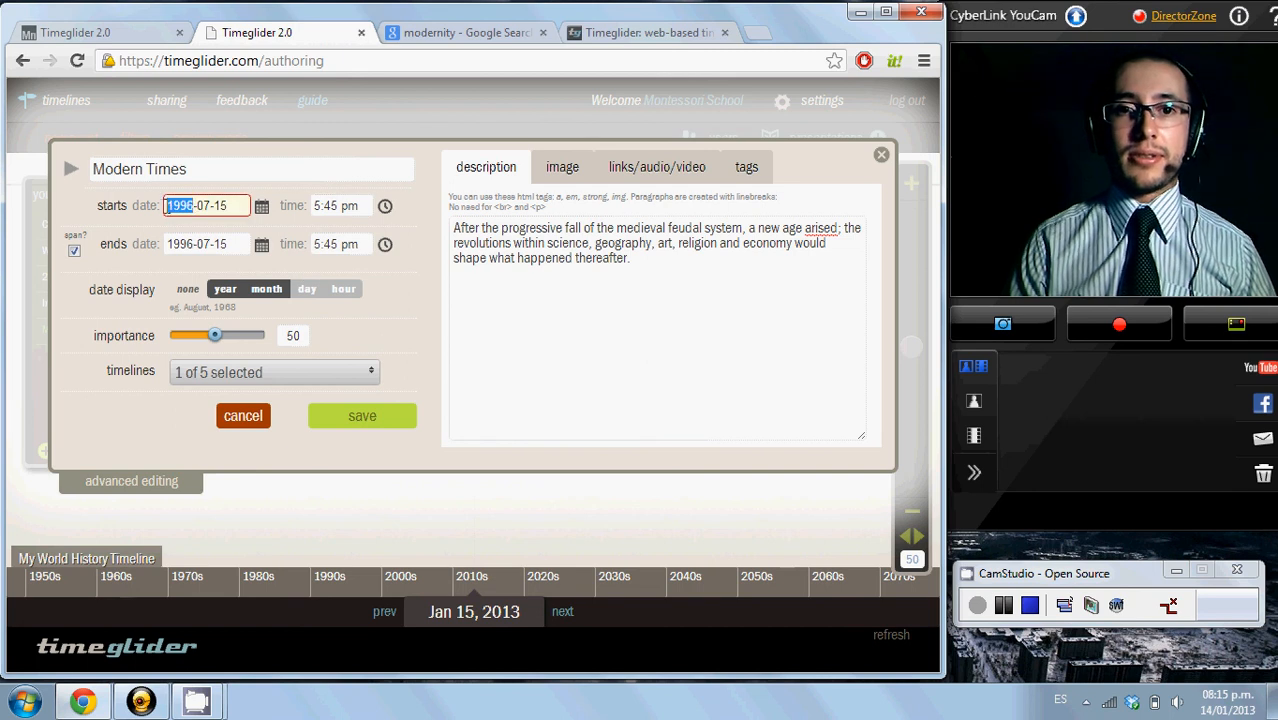
type("15")
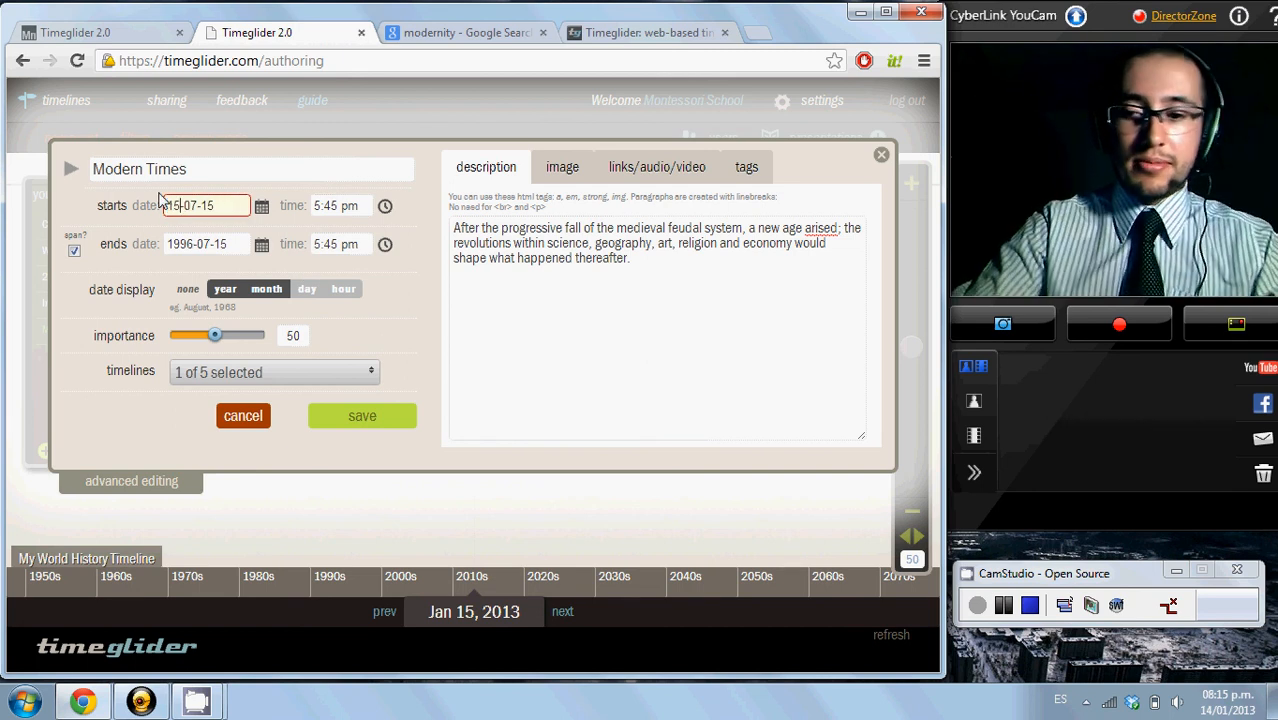
type("00")
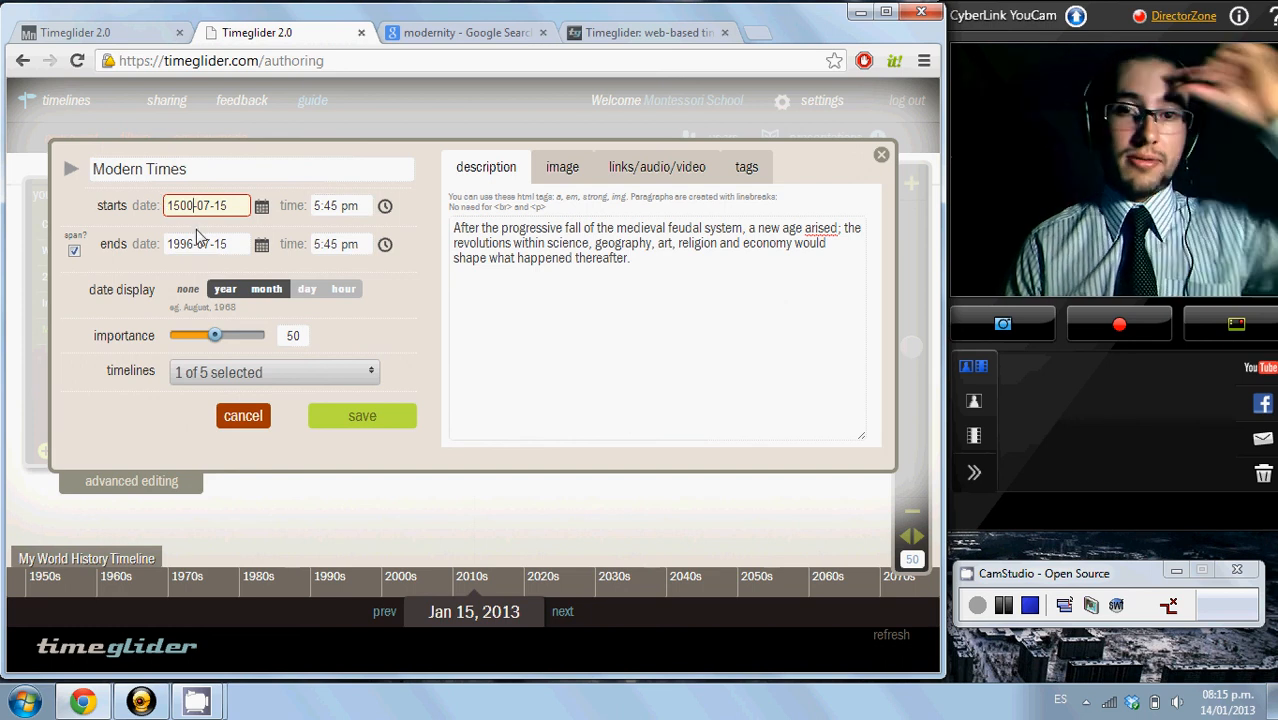
left_click_drag(193, 244, 161, 245)
type("20")
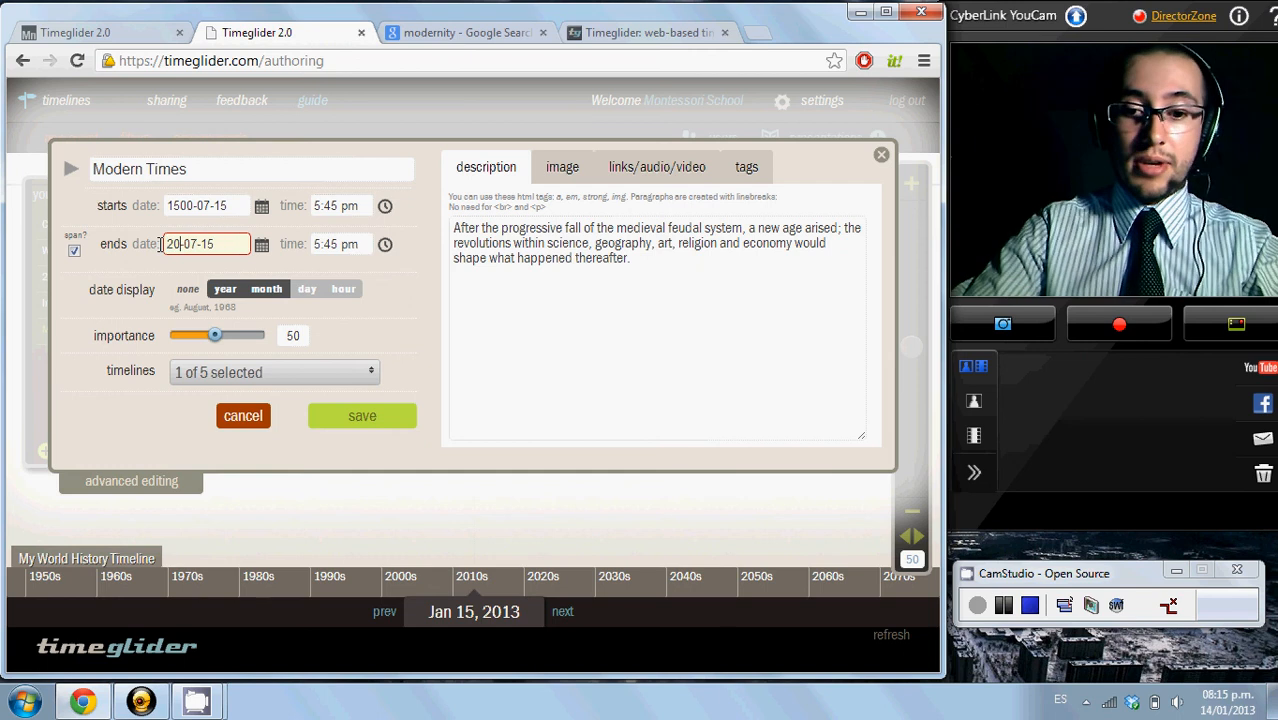
type("13")
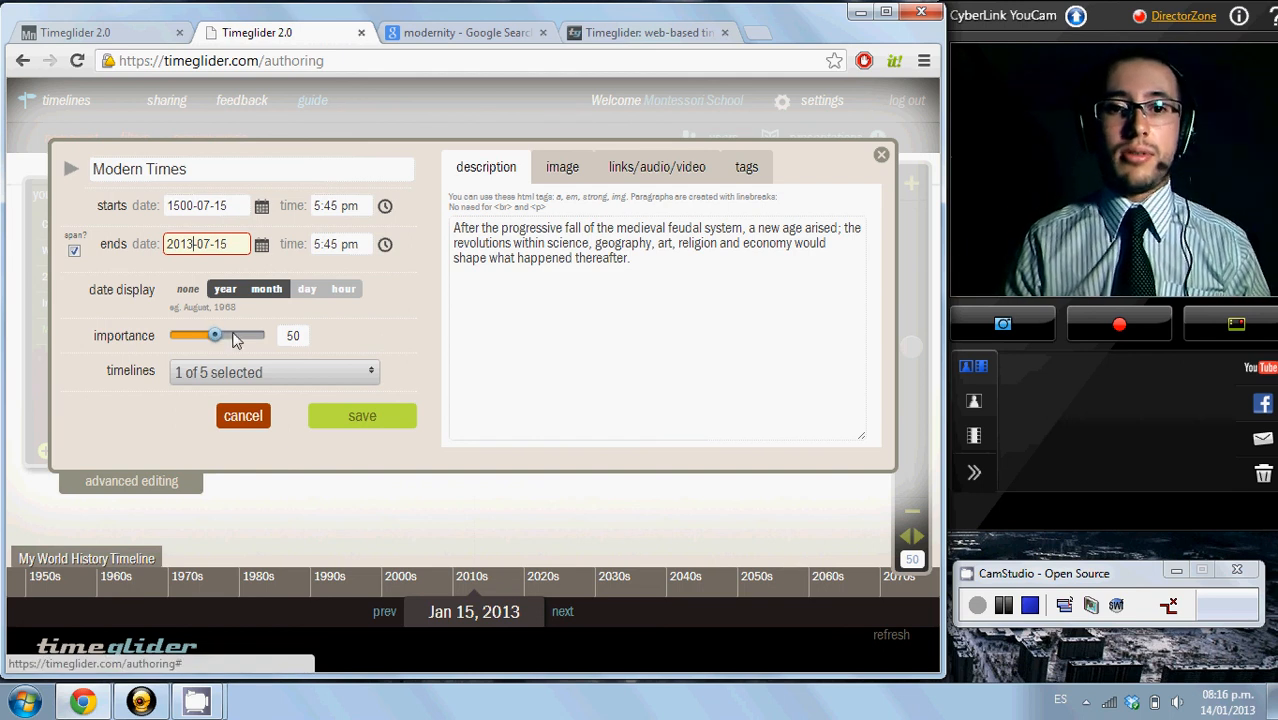
left_click(371, 372)
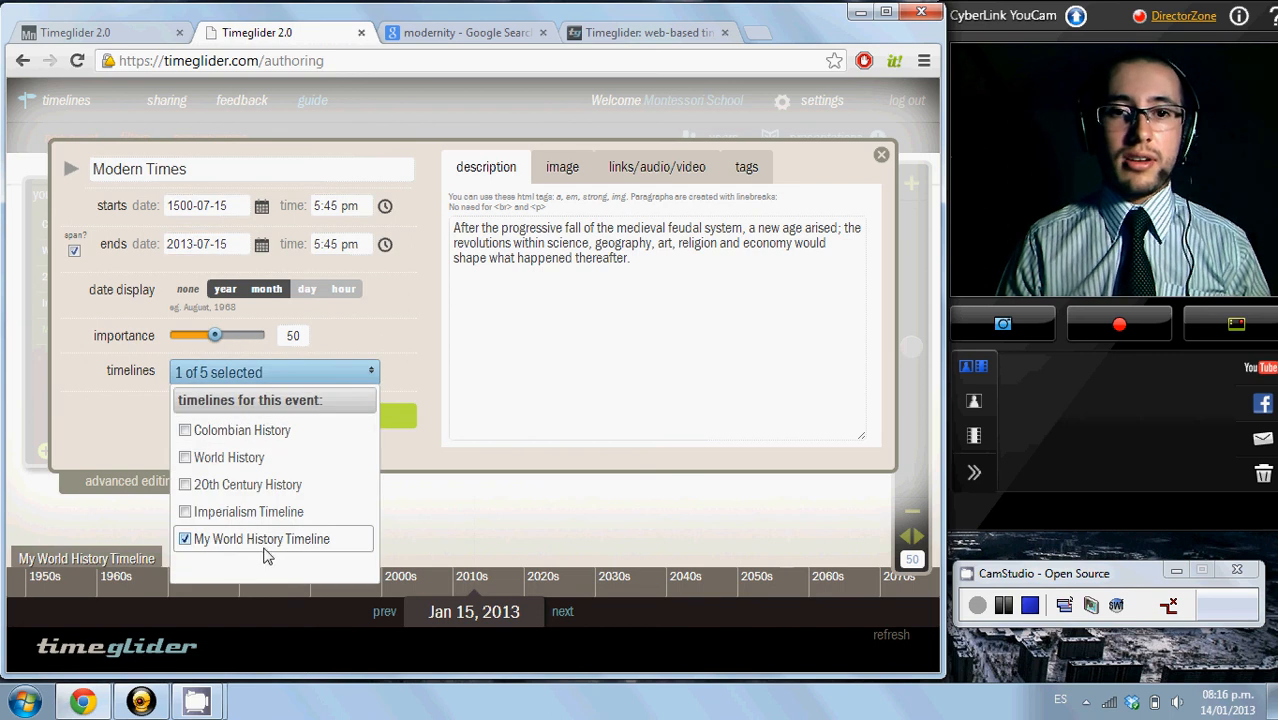
left_click(399, 362)
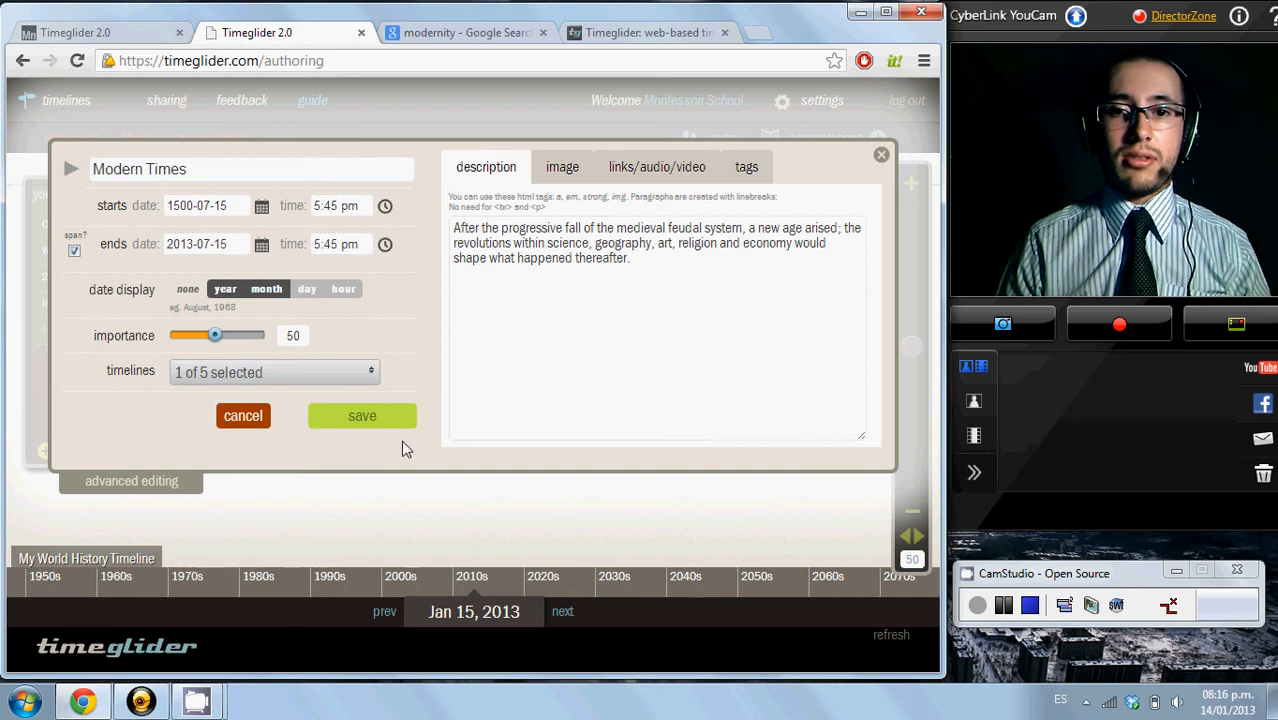
Open the event's image settings, then copy the image URL of the stone hand sculpture from the Google image results for modernity.
left_click(566, 178)
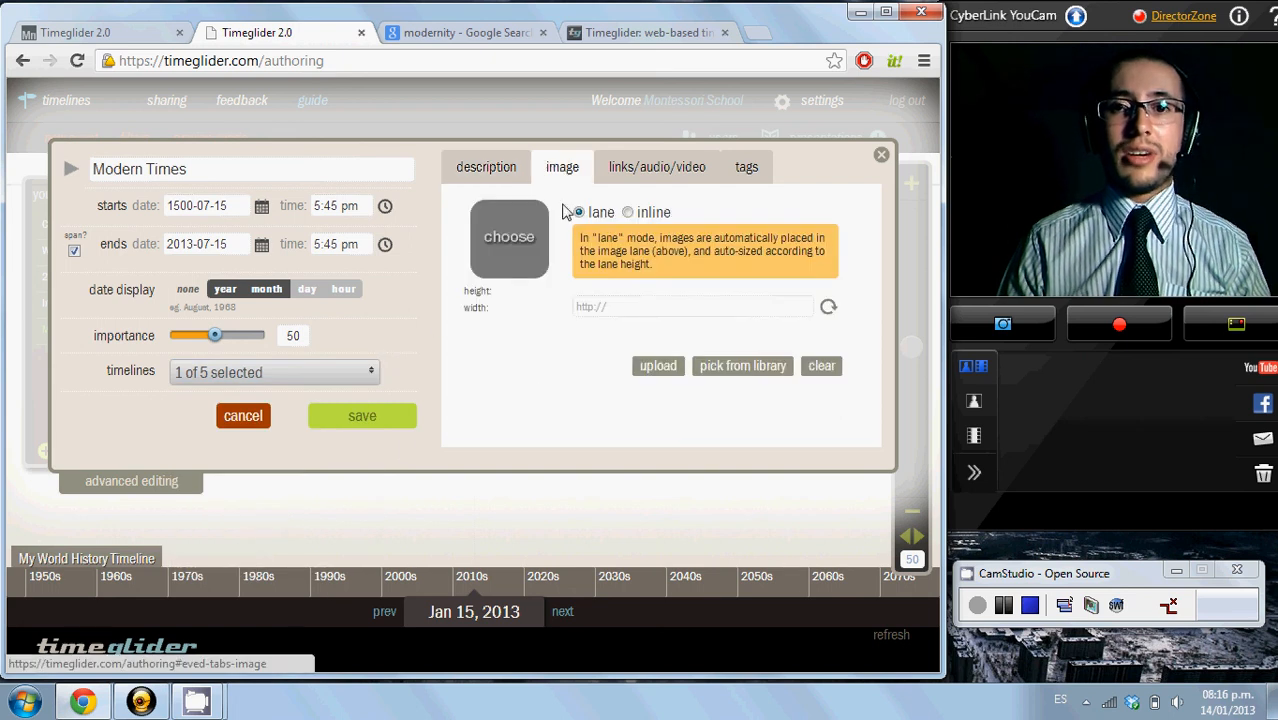
left_click(626, 308)
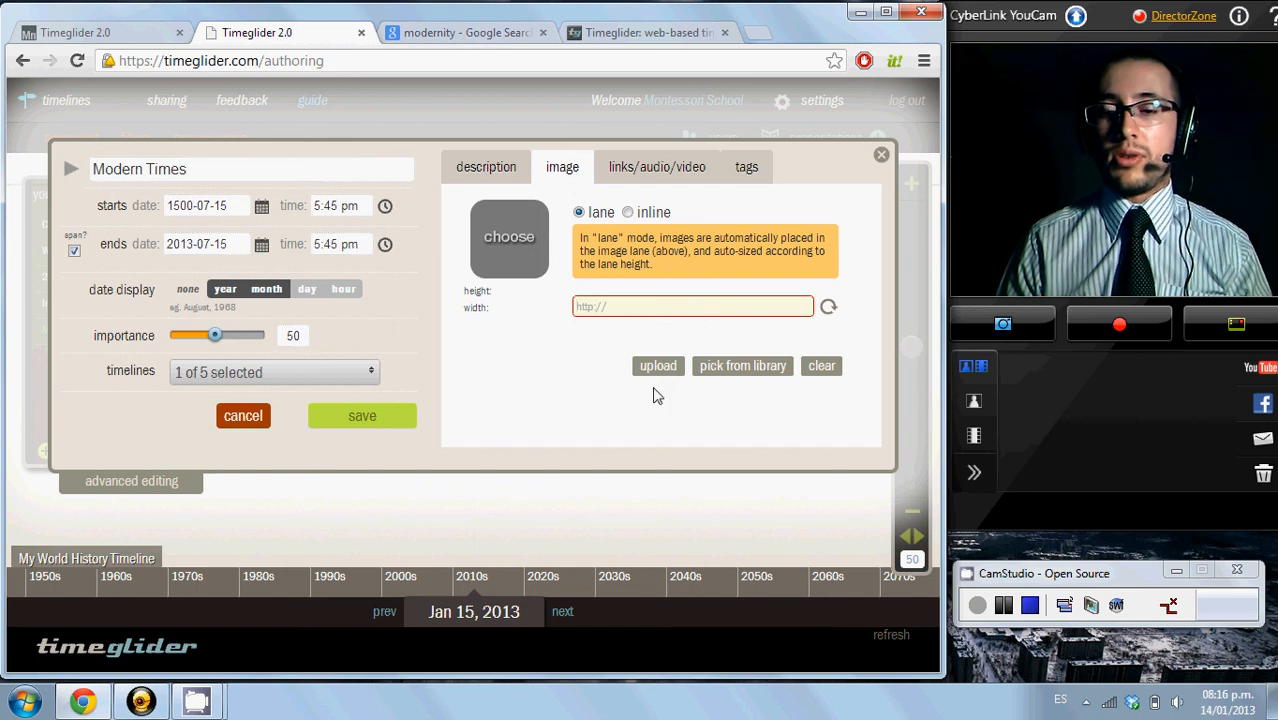
left_click(463, 36)
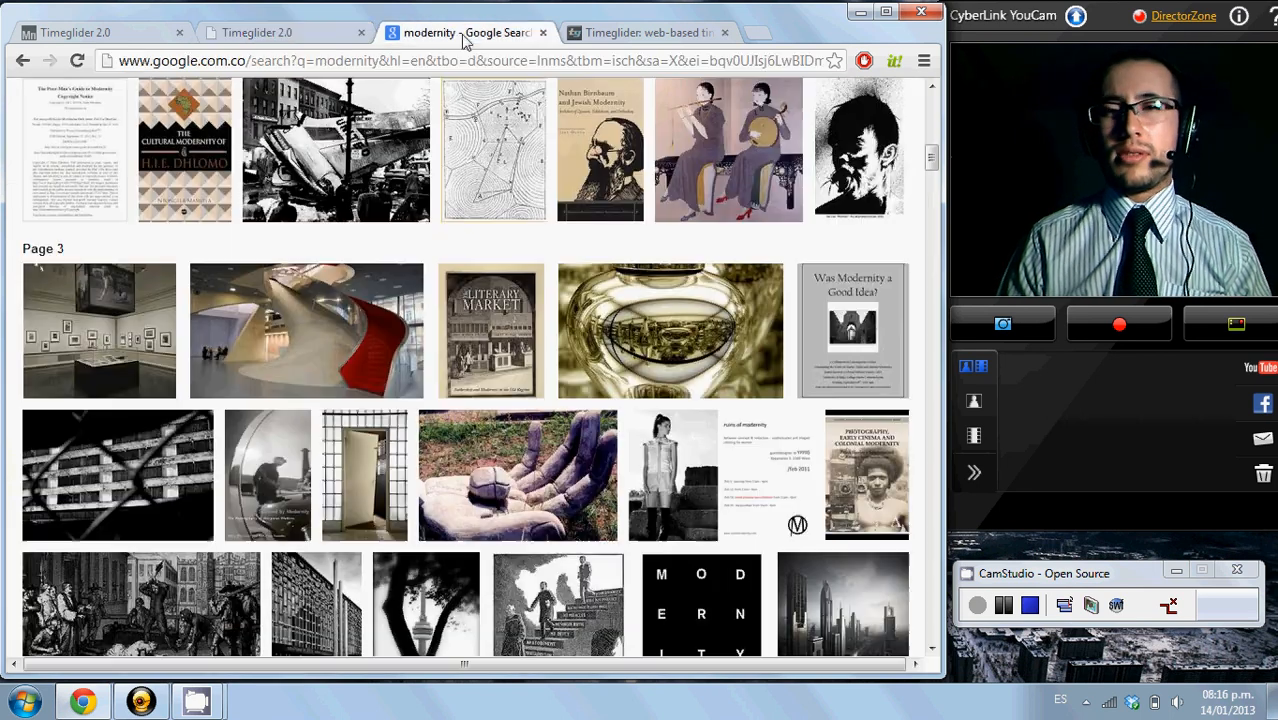
mouse_move(518, 476)
left_click(511, 472)
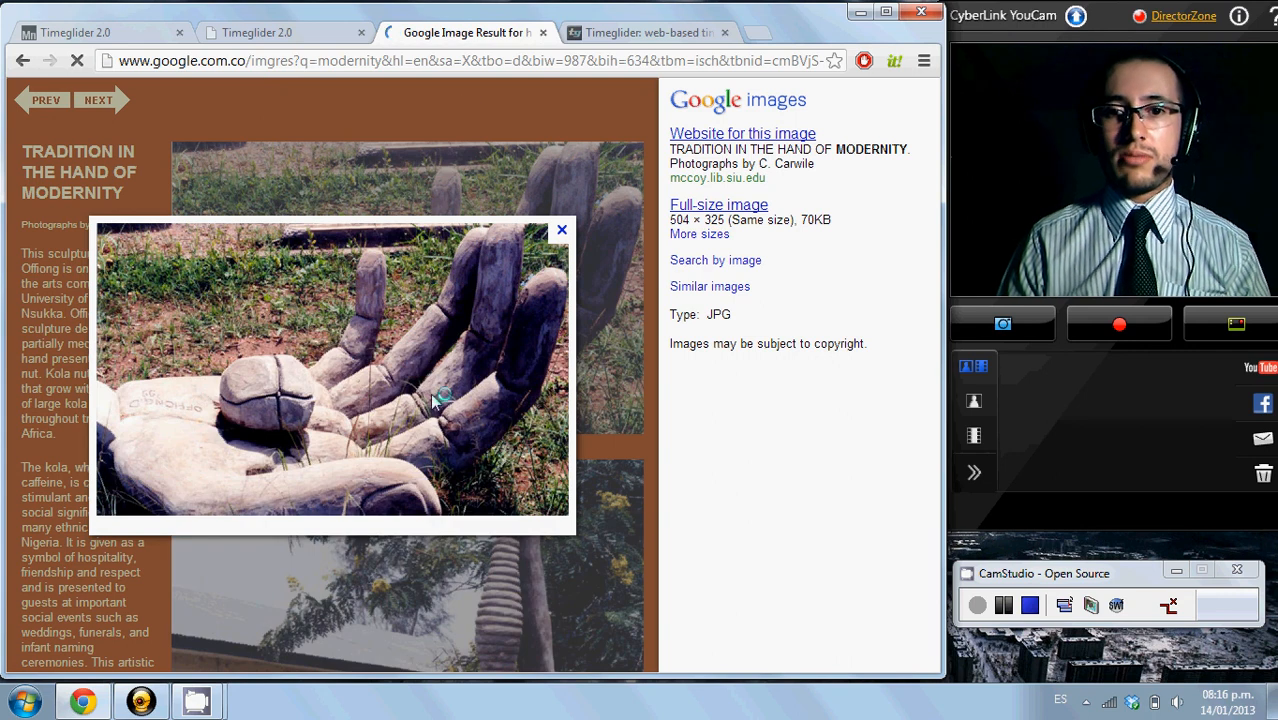
right_click(270, 295)
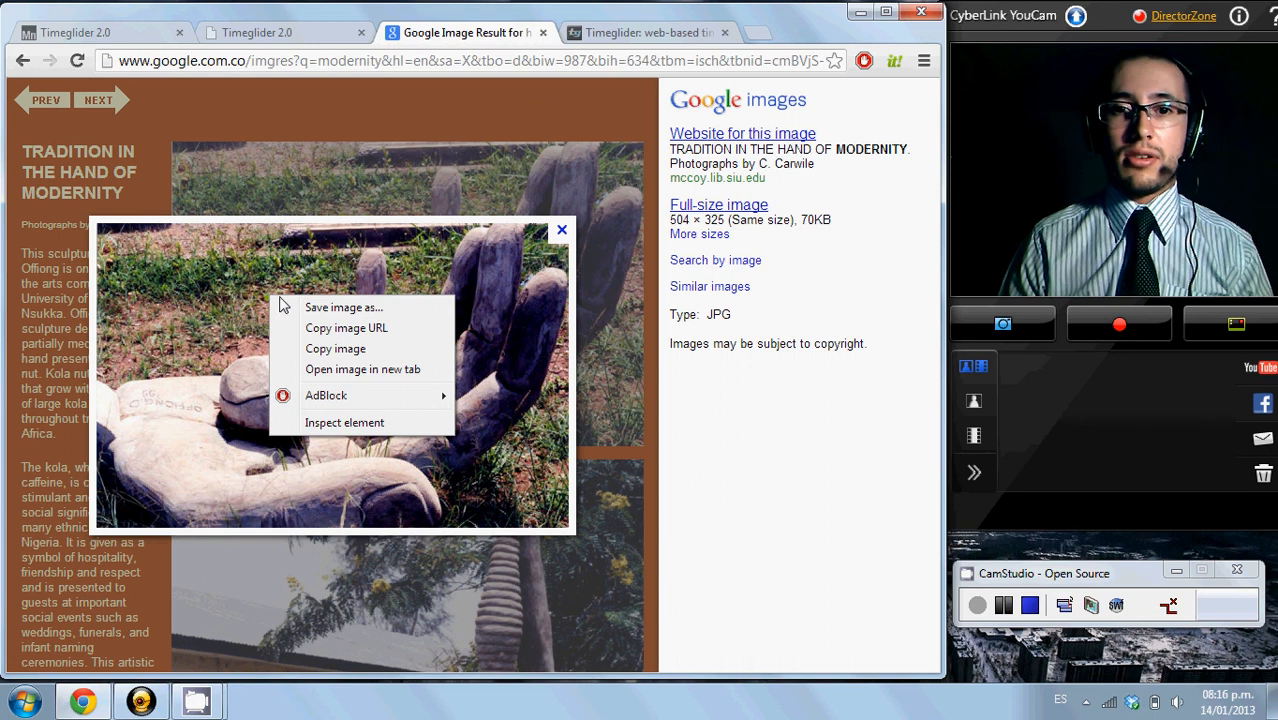
left_click(360, 332)
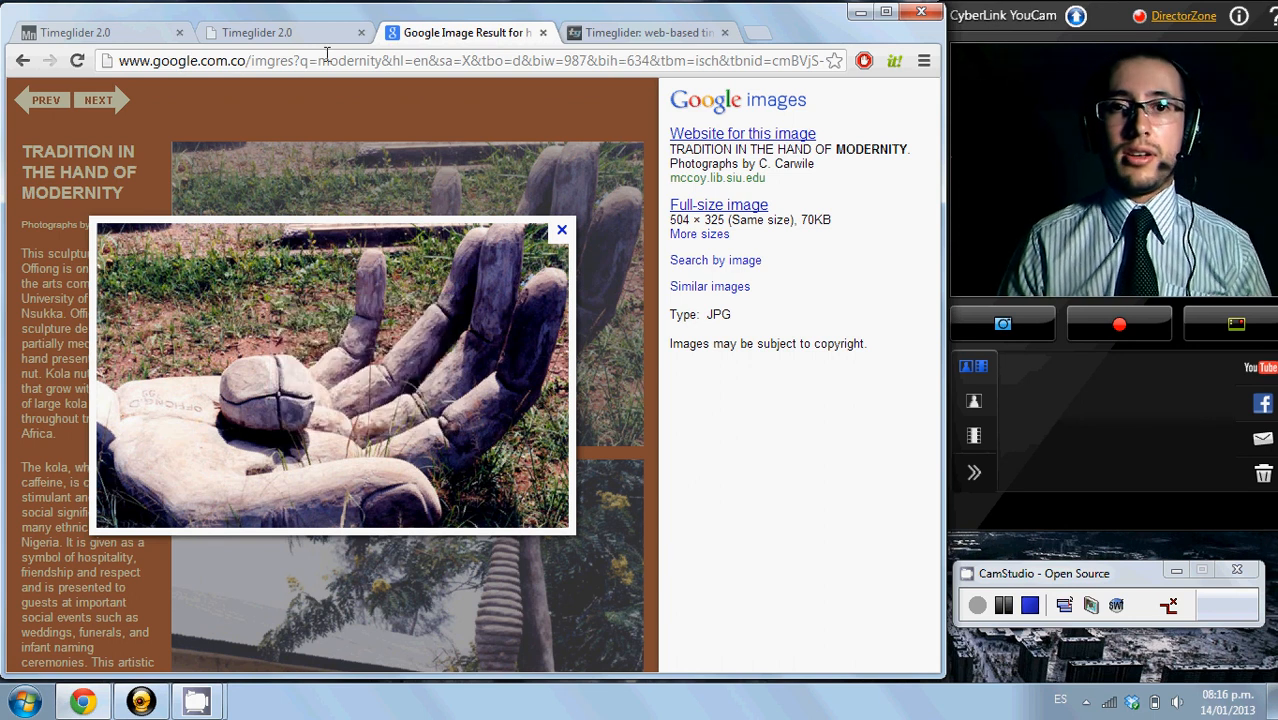
Paste the copied sculpture image URL as the Modern Times event's image on the Timeglider authoring page and save the event.
left_click(326, 33)
left_click(659, 307)
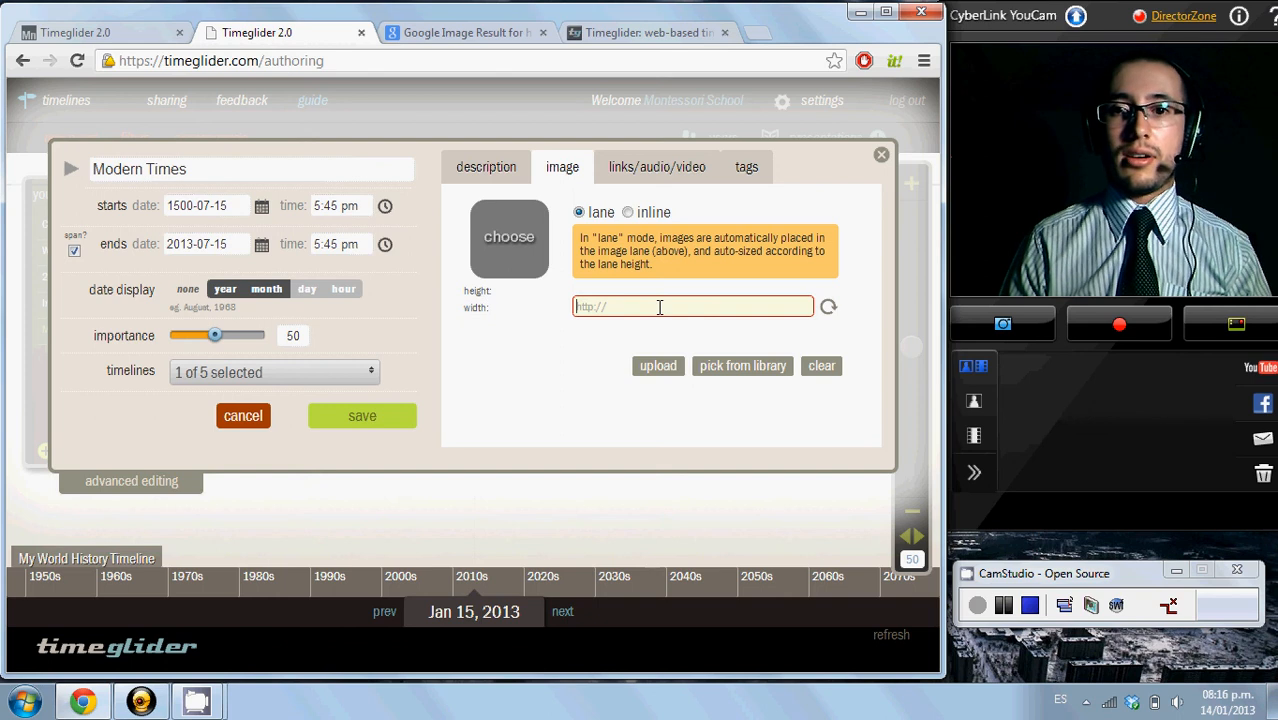
key("ctrl+v")
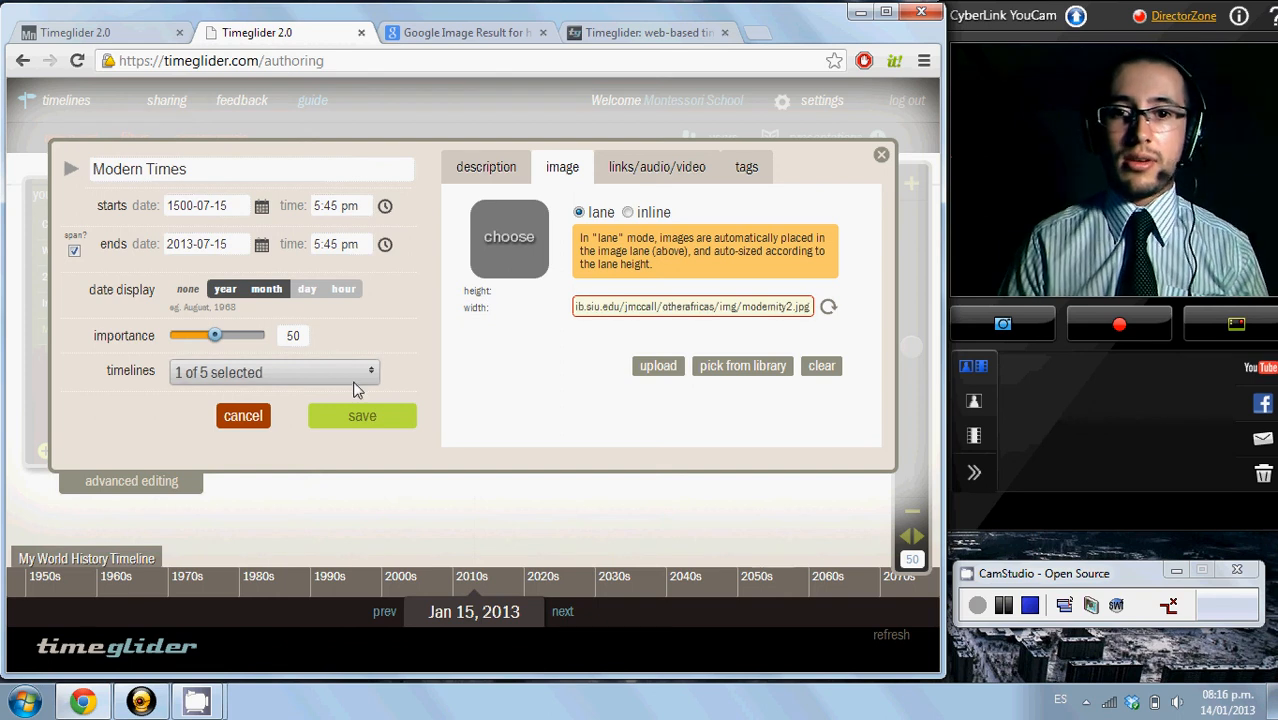
left_click(375, 427)
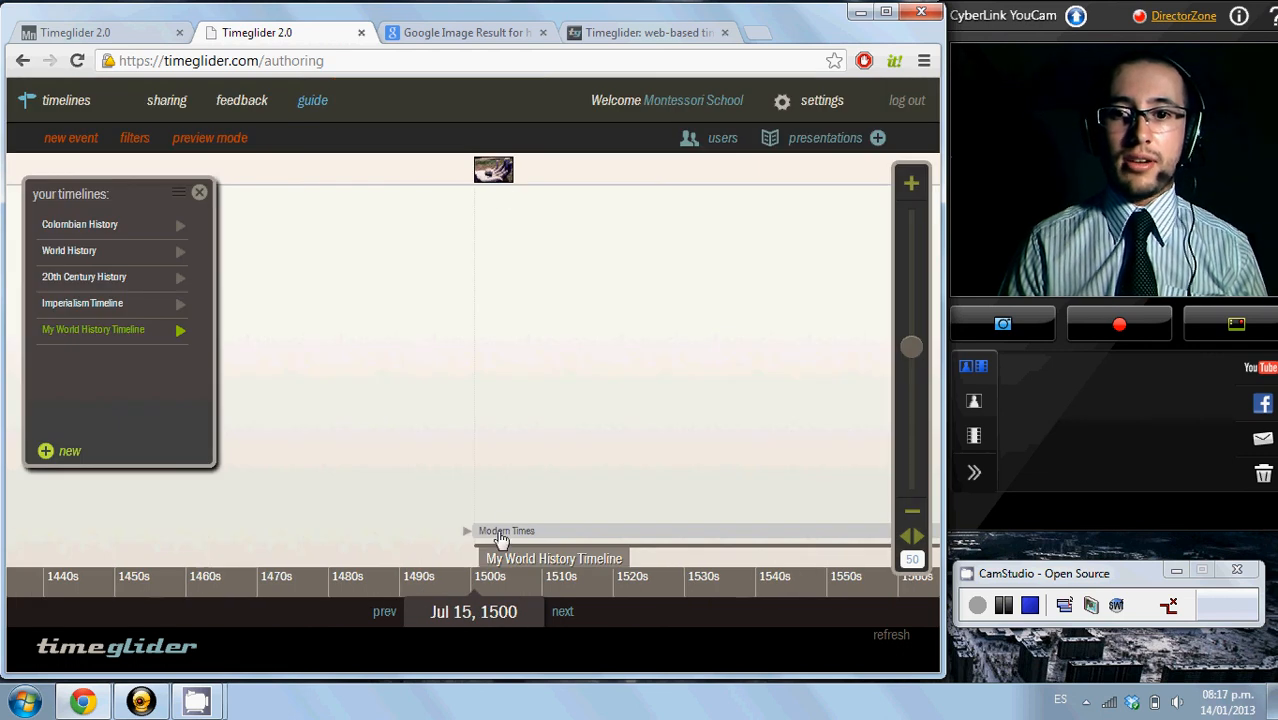
Reopen the Modern Times event from its lane image, make the image inline at 50% scale, and save the event.
left_click_drag(687, 435, 519, 434)
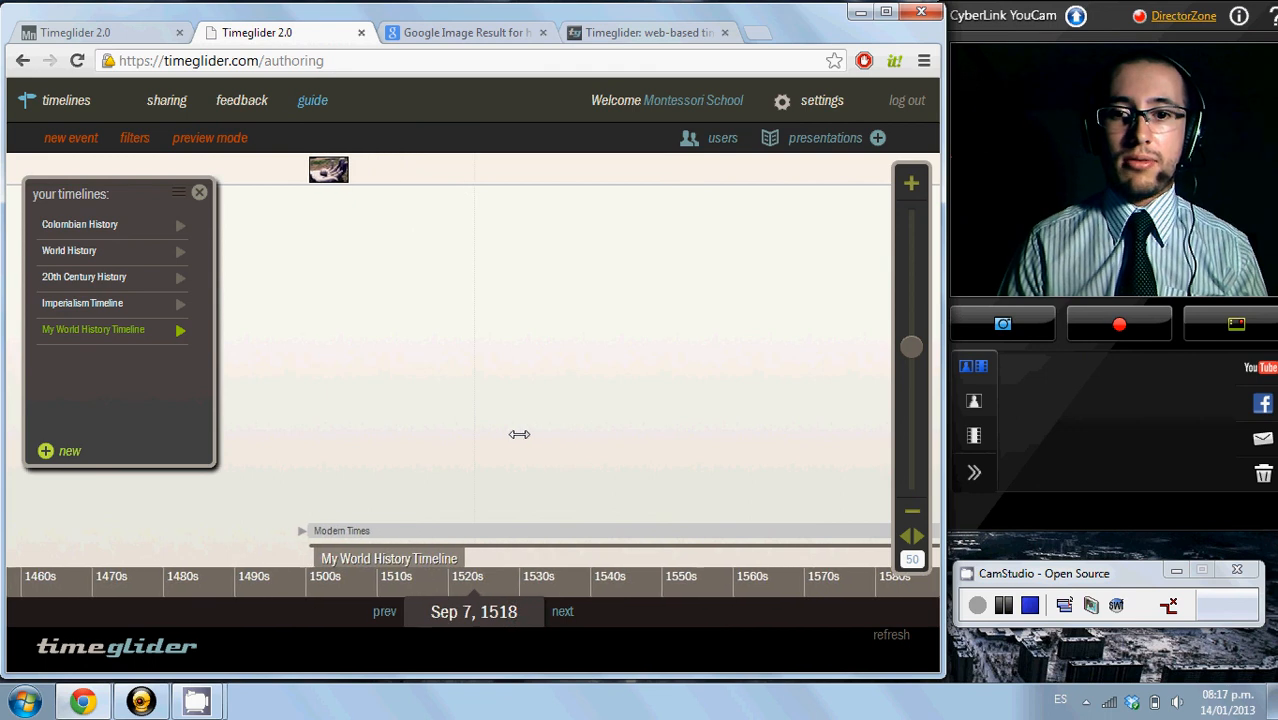
left_click_drag(645, 399, 295, 416)
left_click_drag(400, 400, 748, 400)
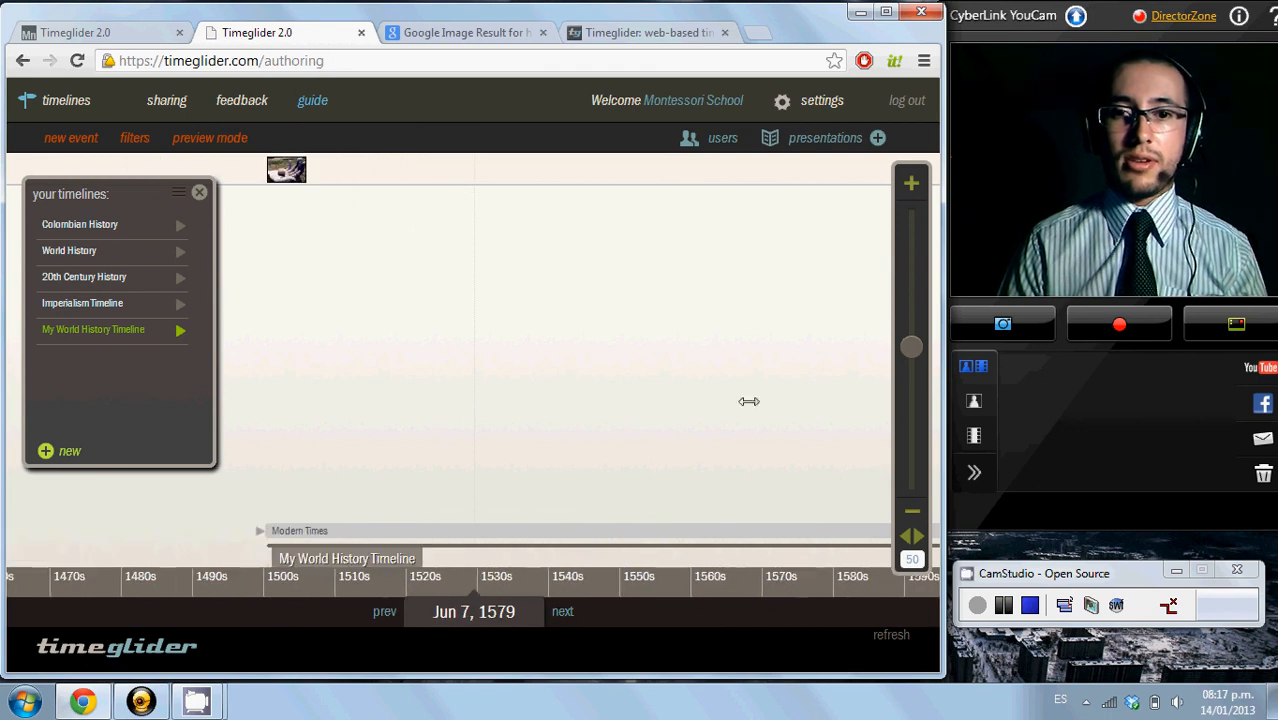
left_click_drag(402, 356, 536, 326)
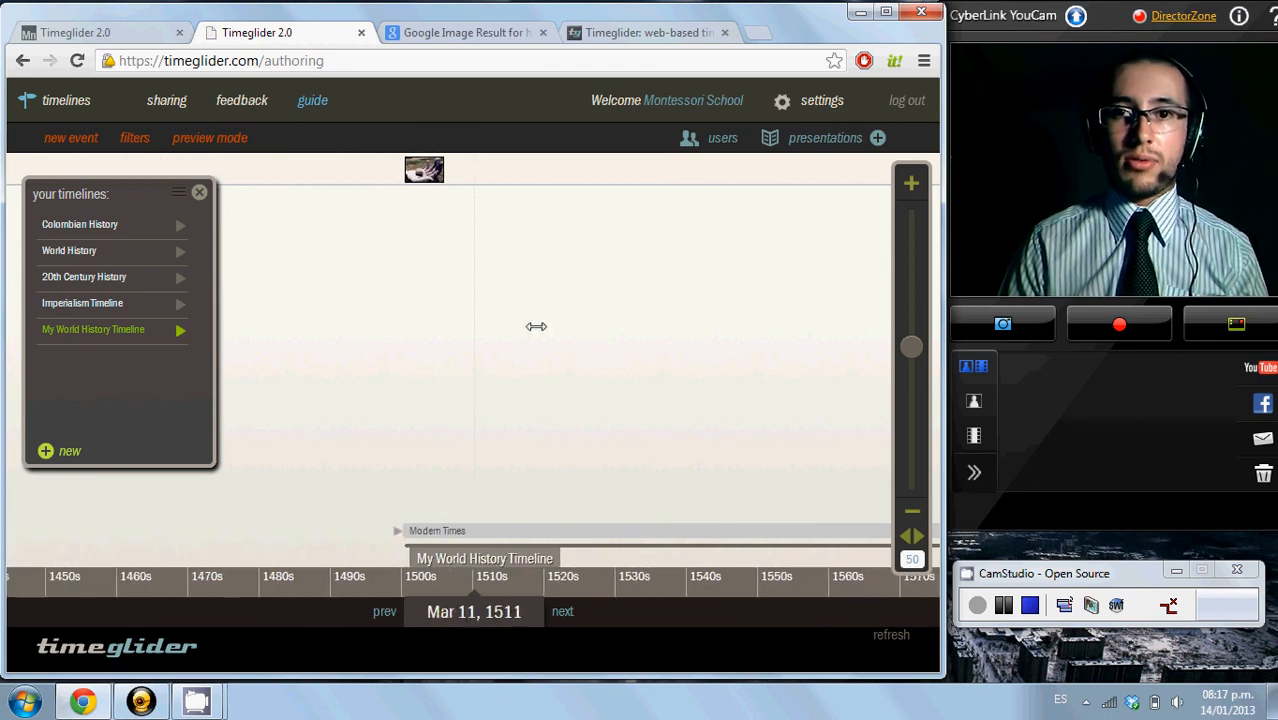
left_click(428, 176)
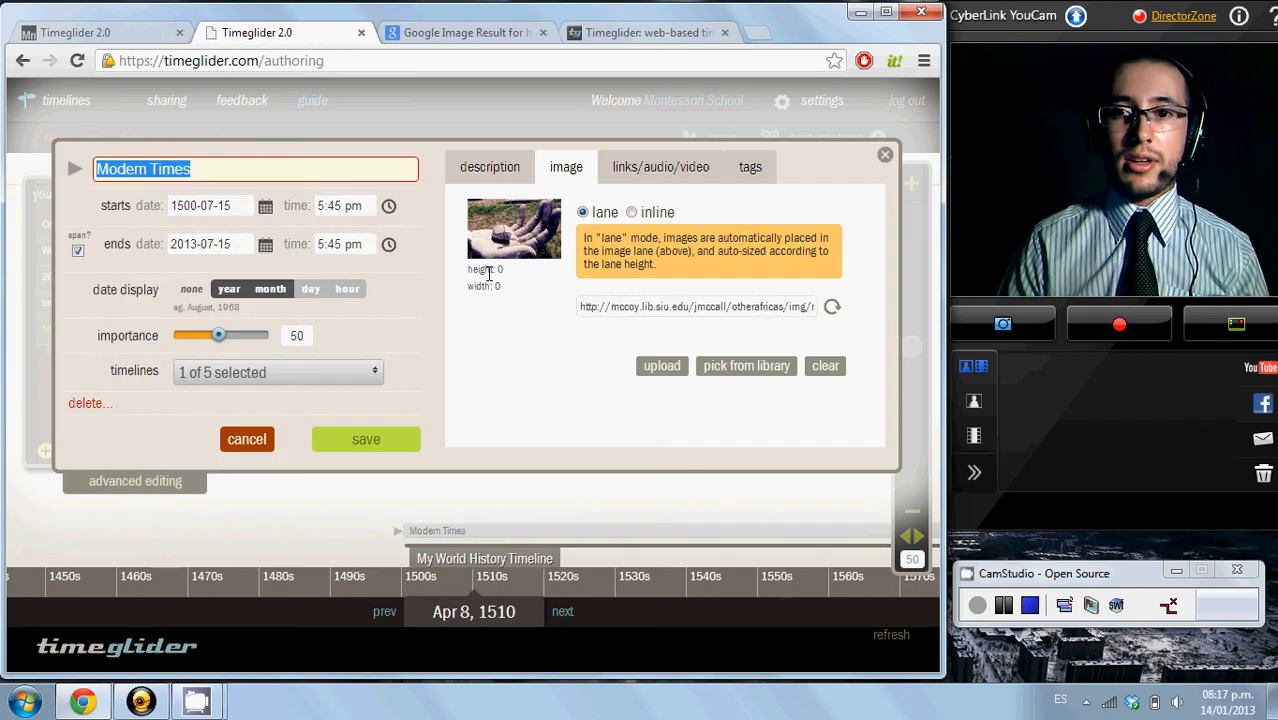
left_click(631, 212)
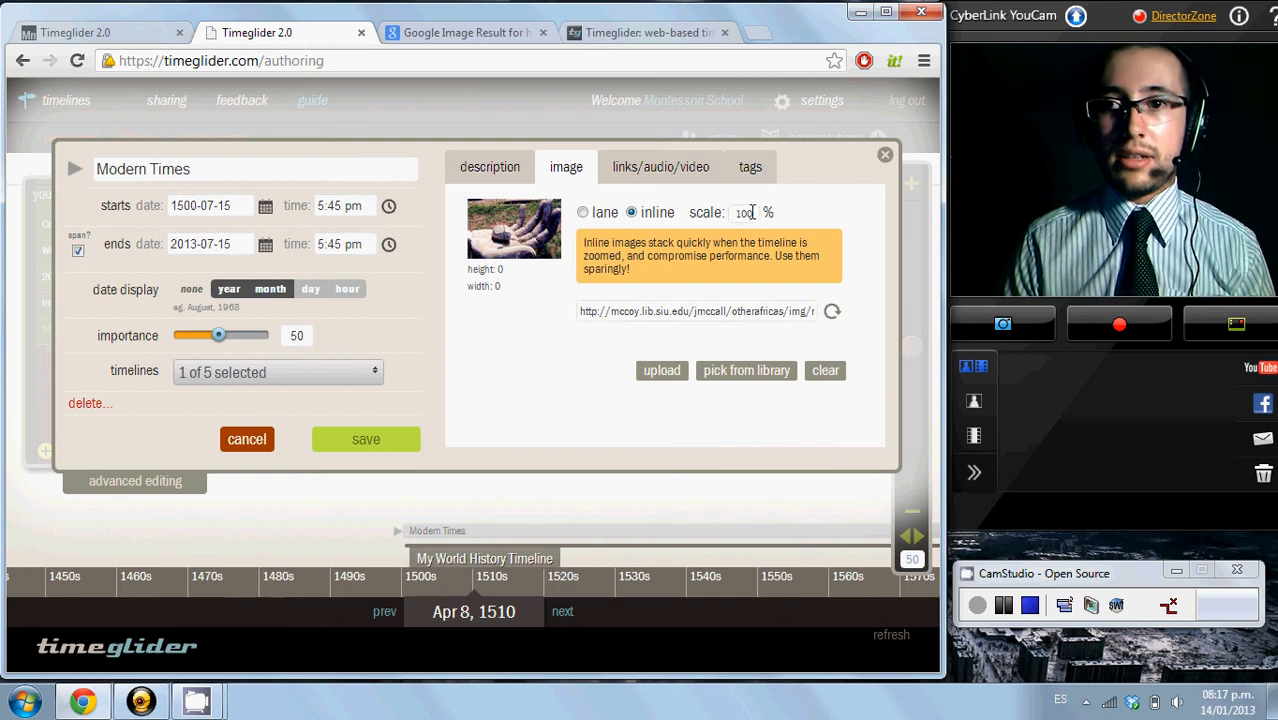
left_click_drag(761, 212, 726, 212)
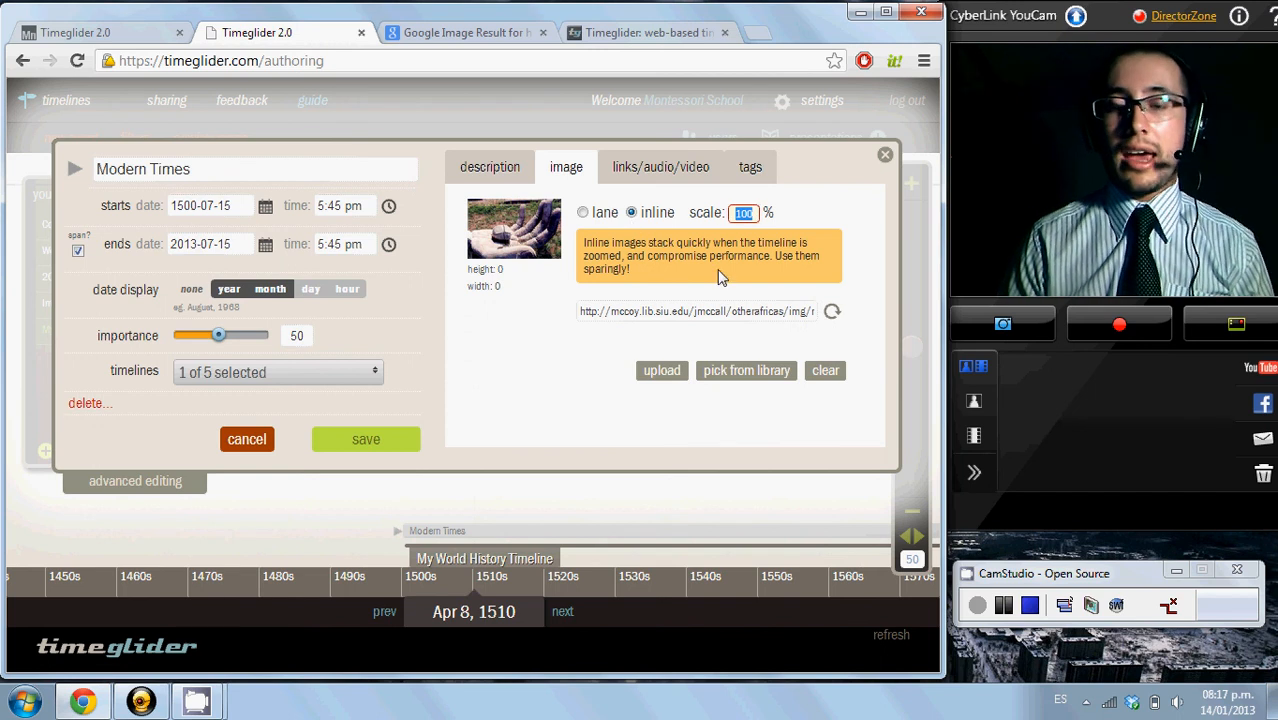
left_click(467, 33)
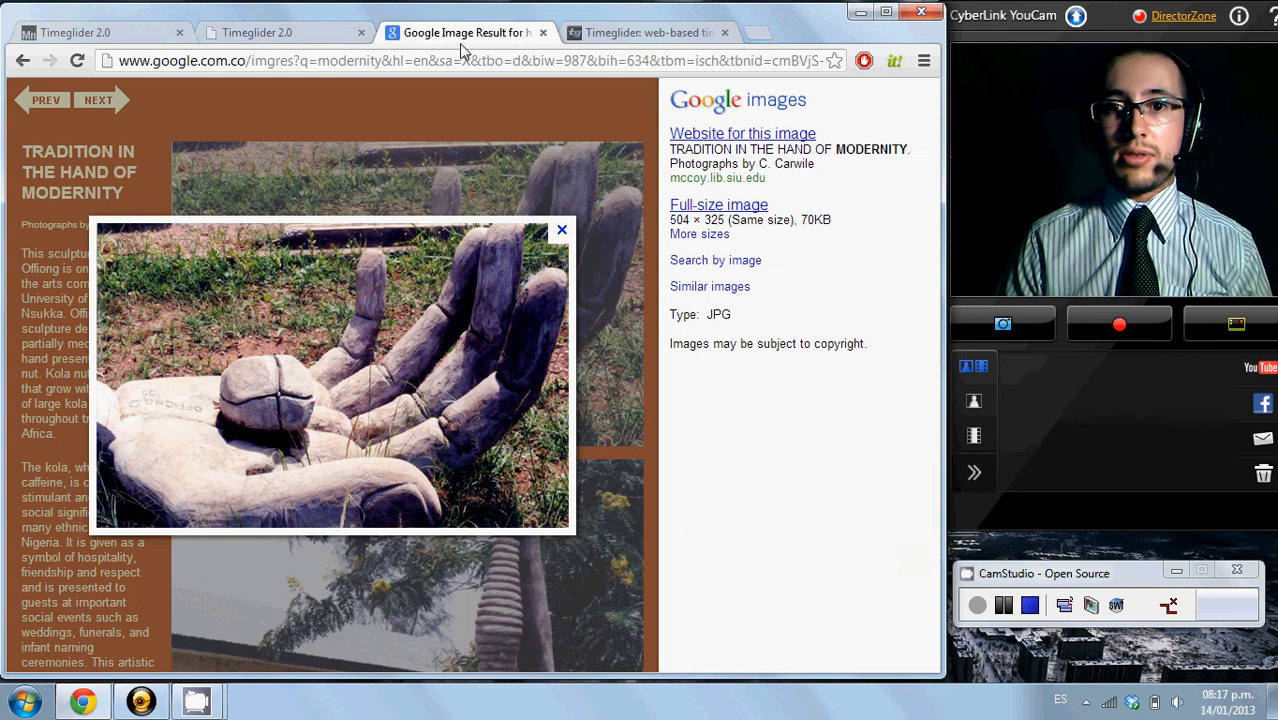
left_click(310, 35)
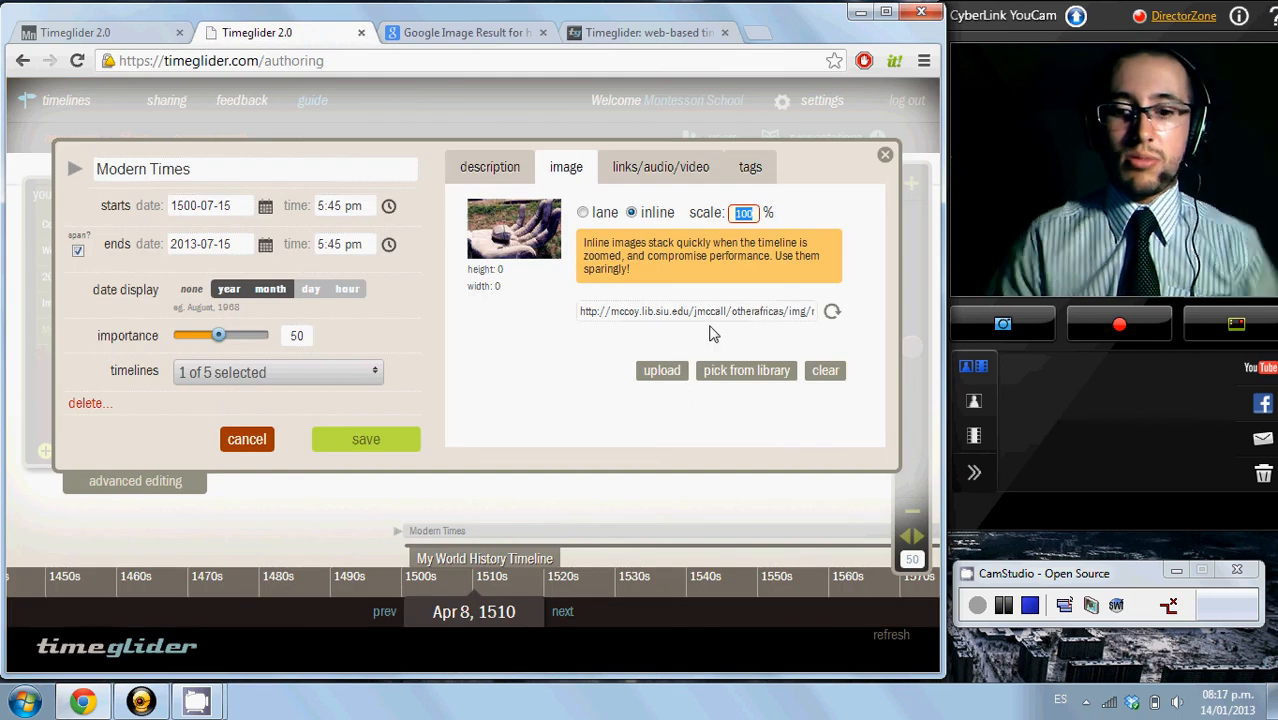
type("50")
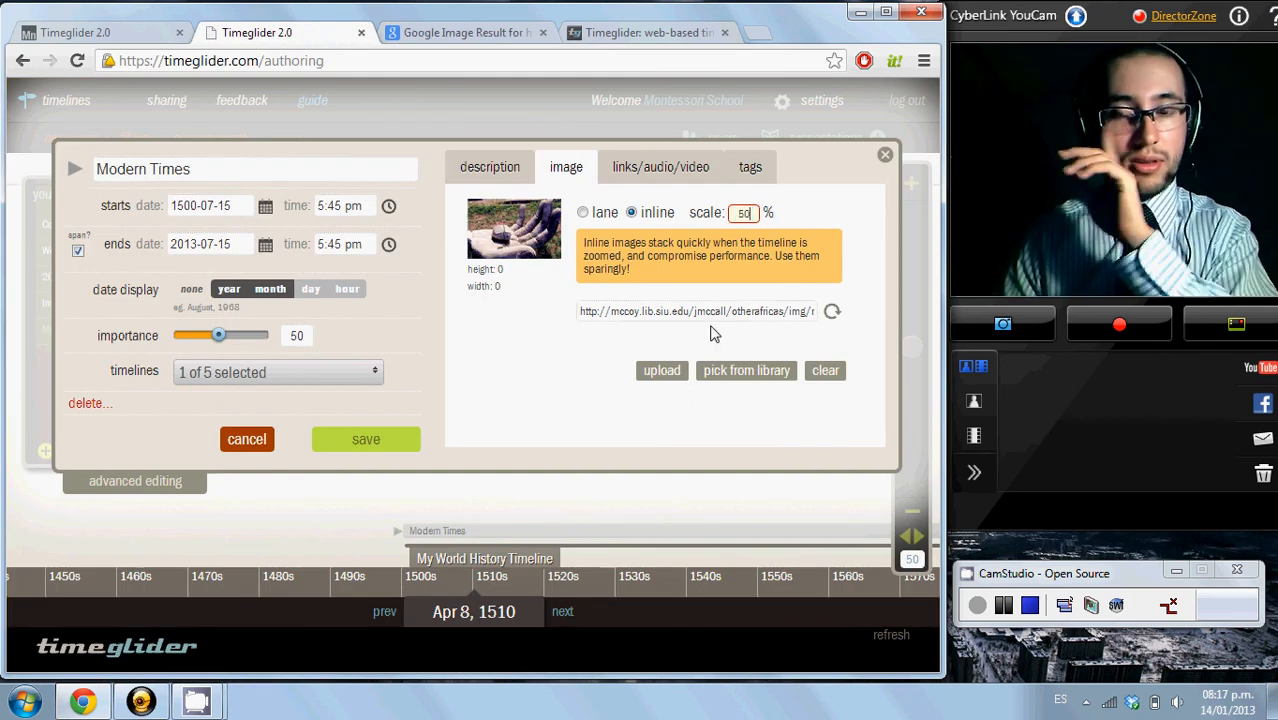
left_click(374, 440)
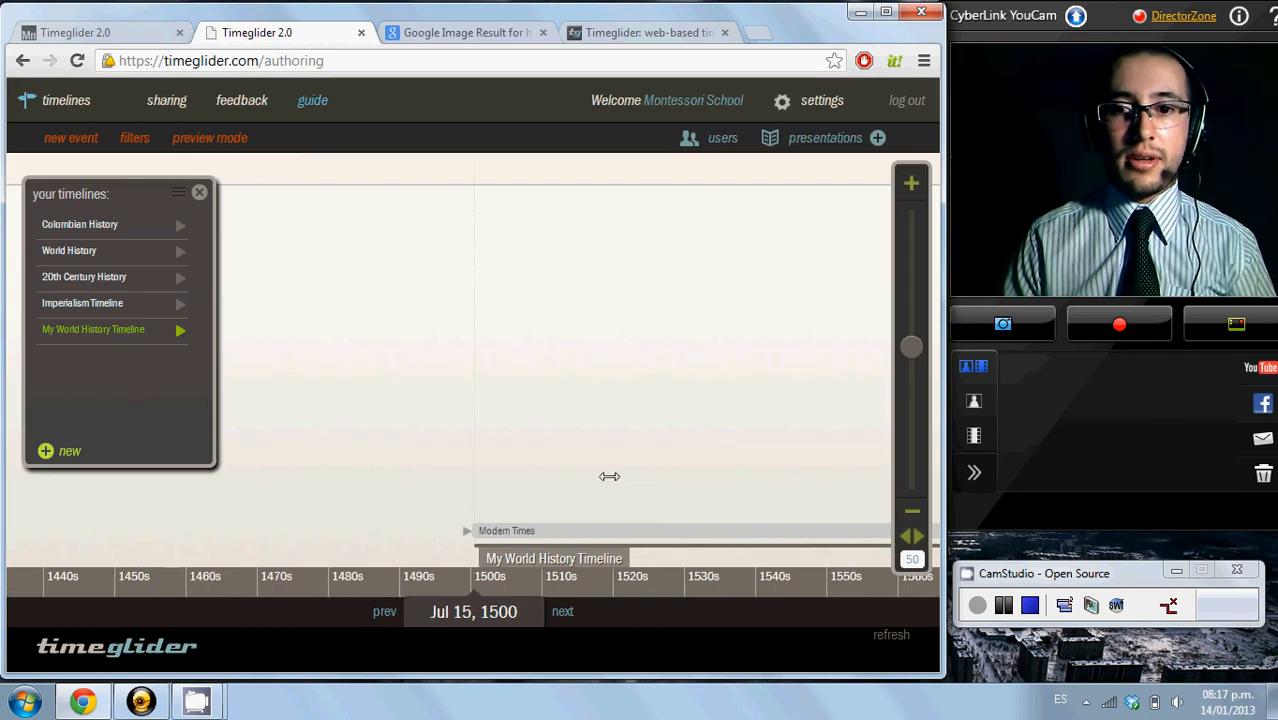
Close the list of timelines, then open the Modern Times event to check its description and close it without changes.
left_click_drag(376, 362, 288, 362)
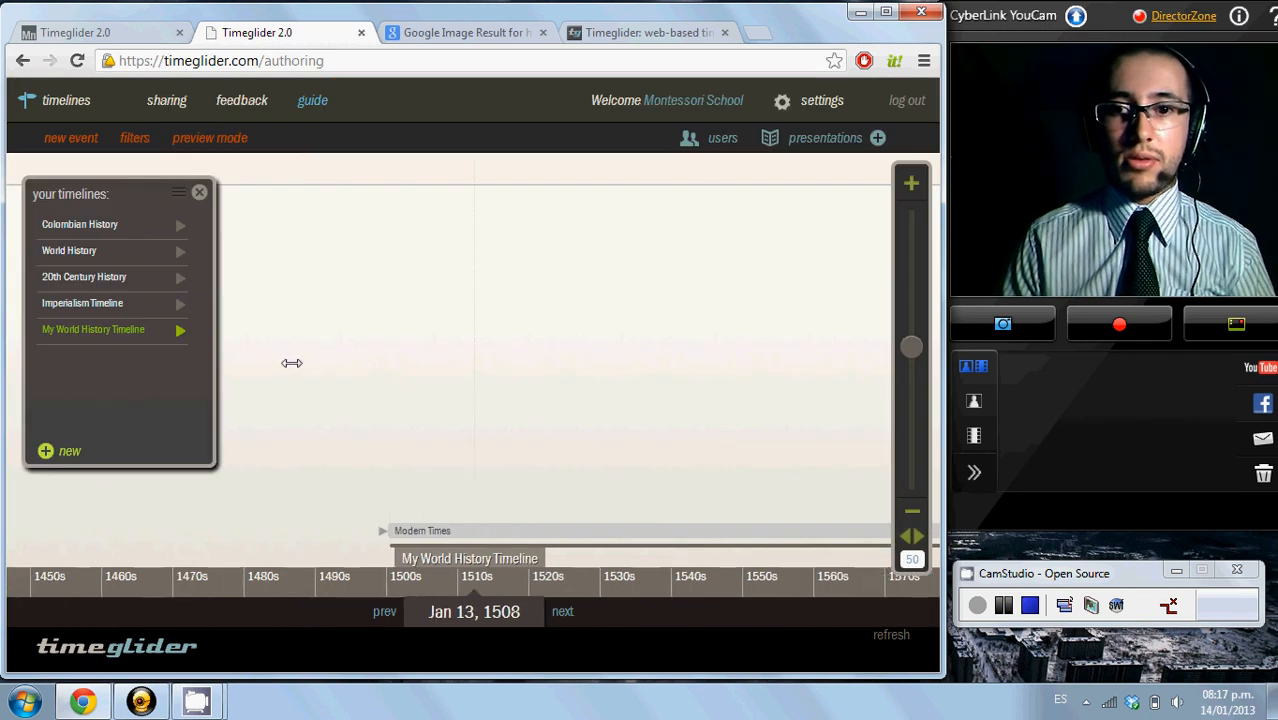
left_click_drag(567, 361, 447, 357)
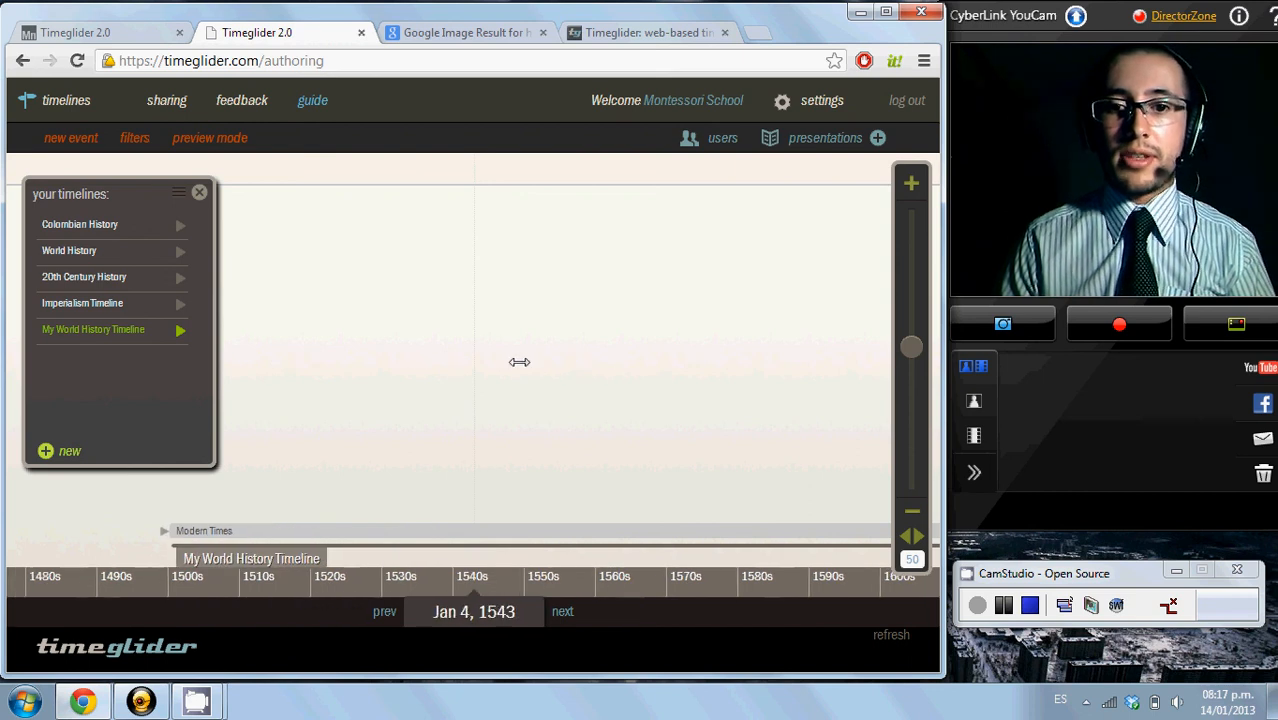
left_click_drag(629, 361, 521, 366)
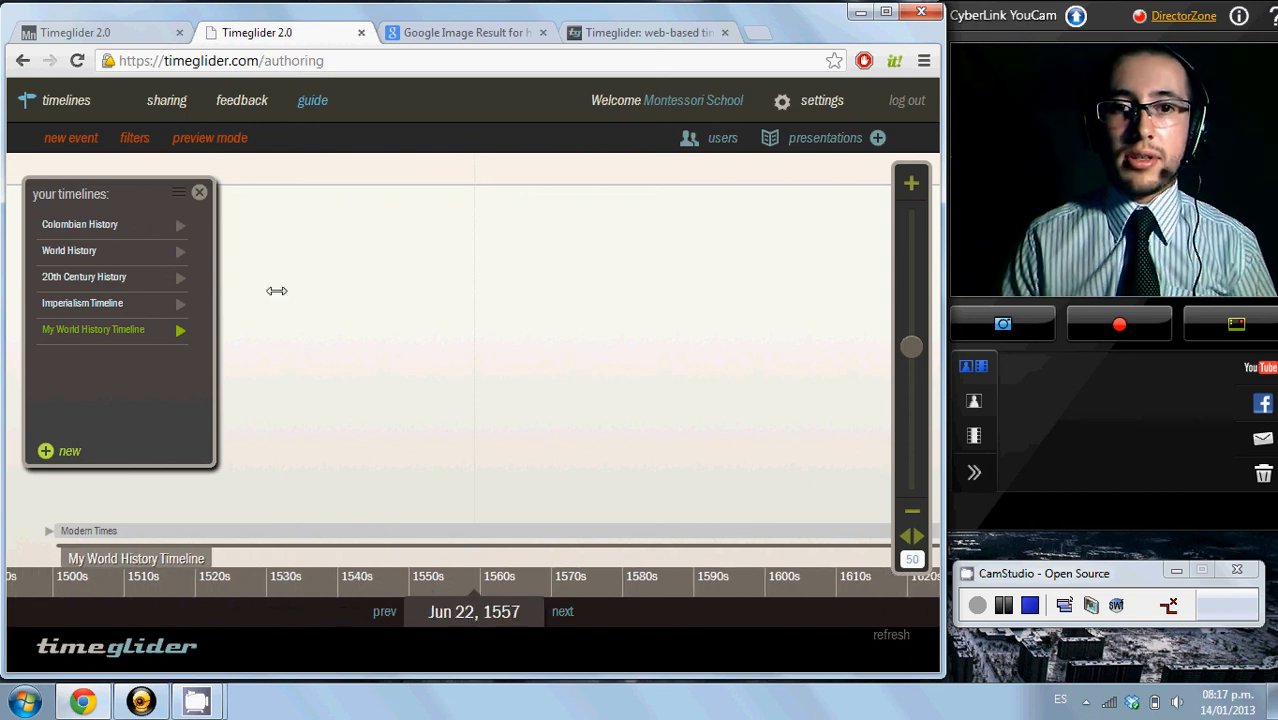
left_click(199, 192)
left_click(447, 532)
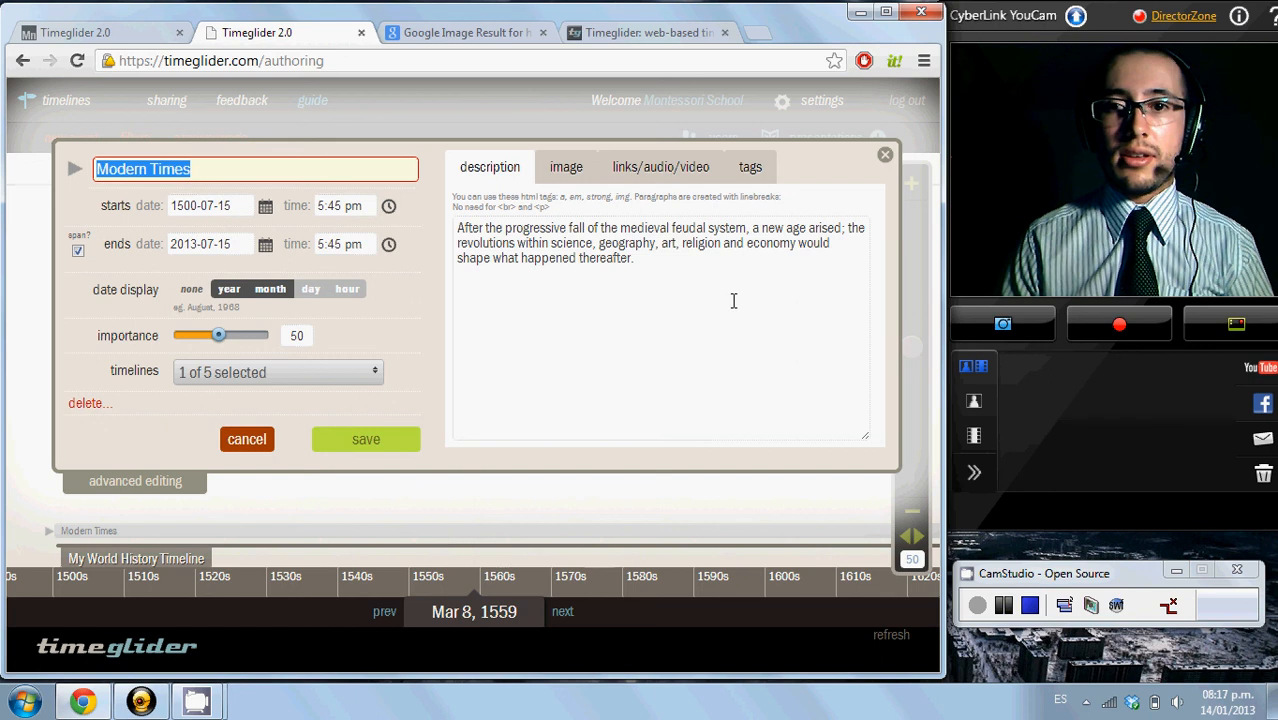
left_click(886, 157)
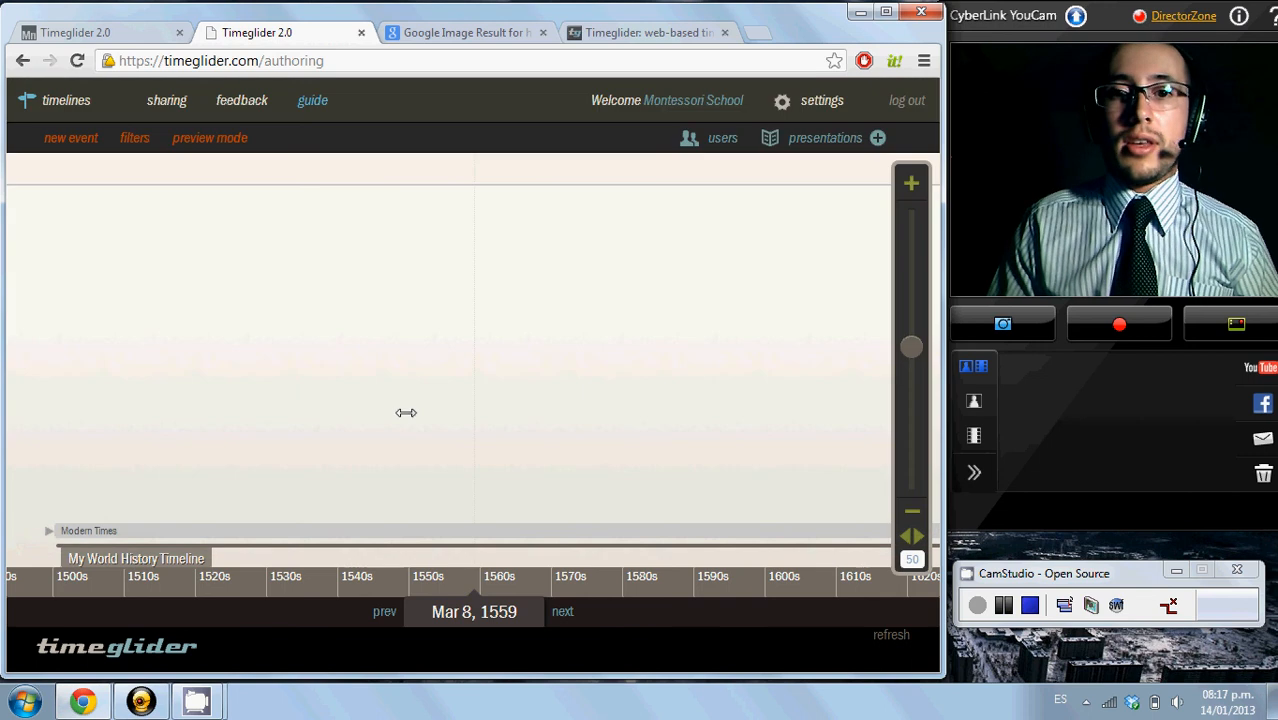
View the Modern Times event's pop-up with its image and description in preview mode, then return to editing.
left_click(222, 141)
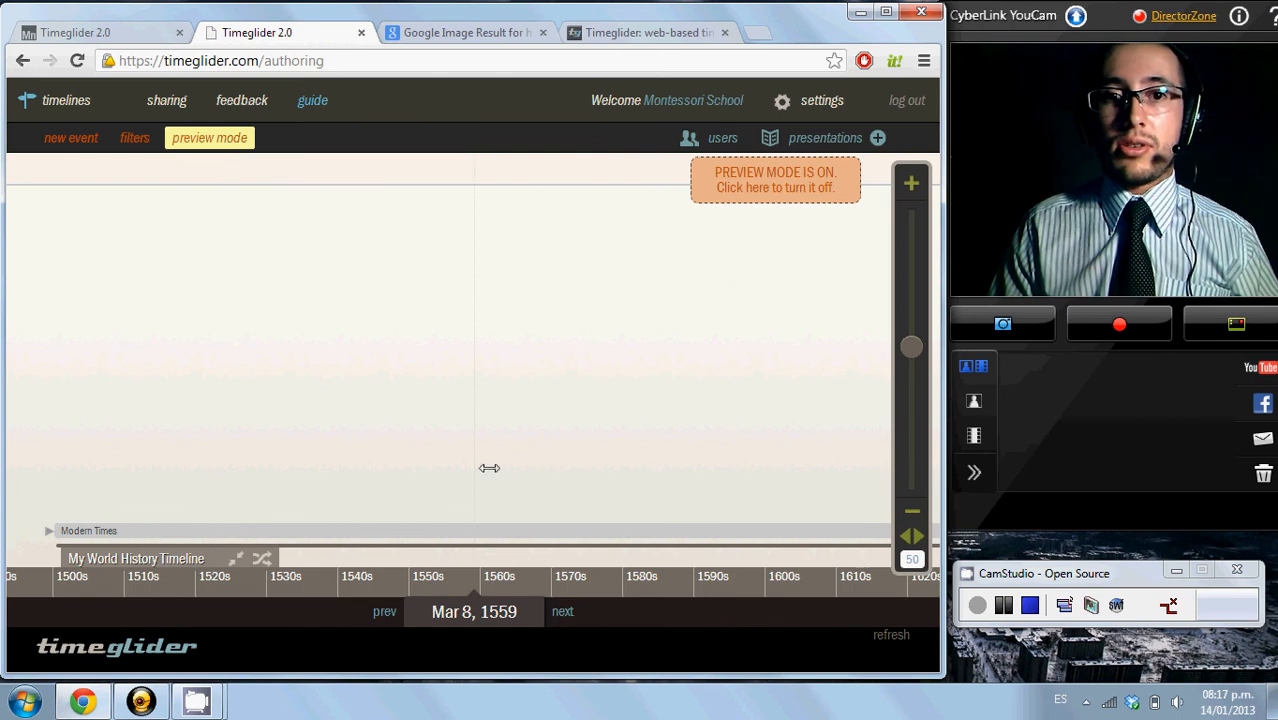
left_click(352, 535)
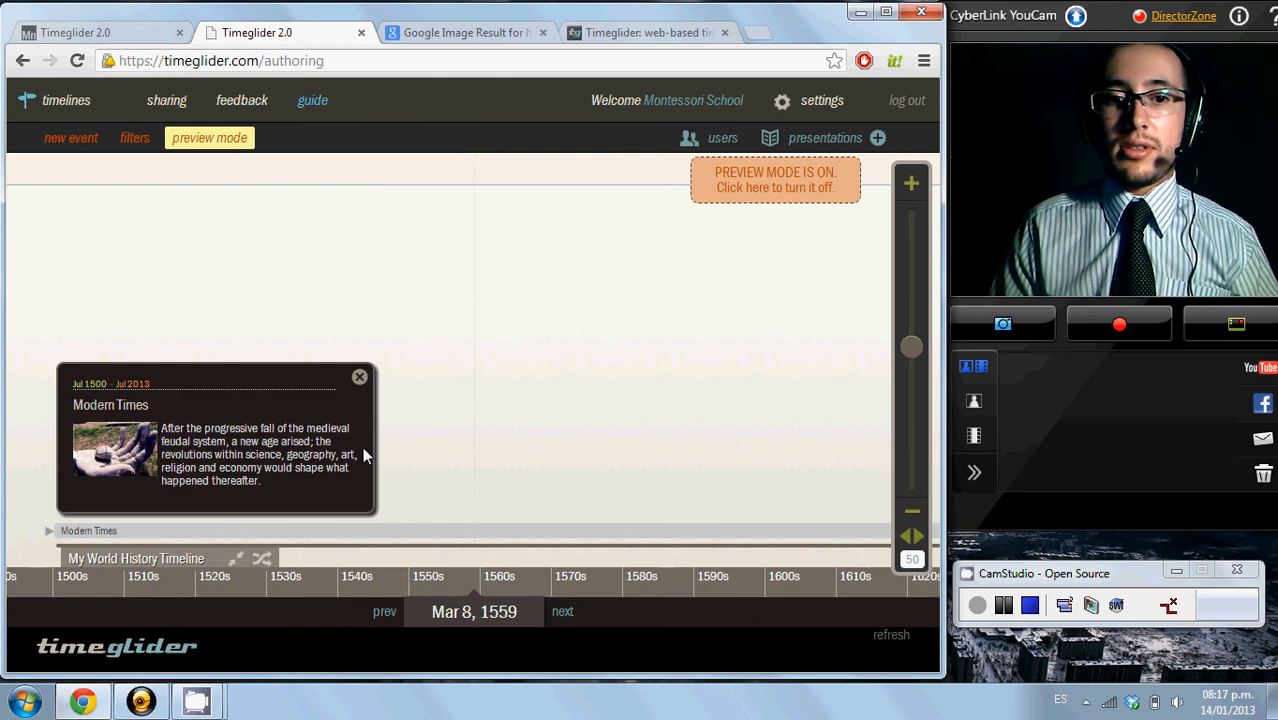
left_click(360, 380)
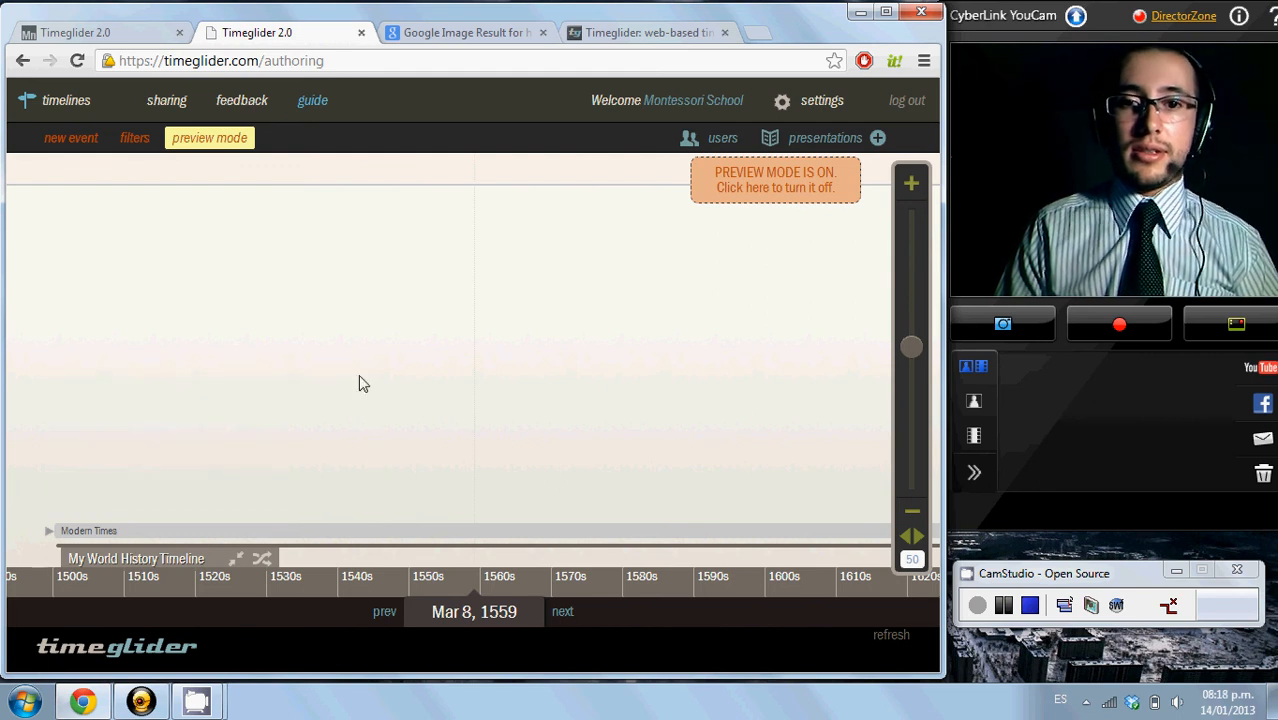
left_click(205, 145)
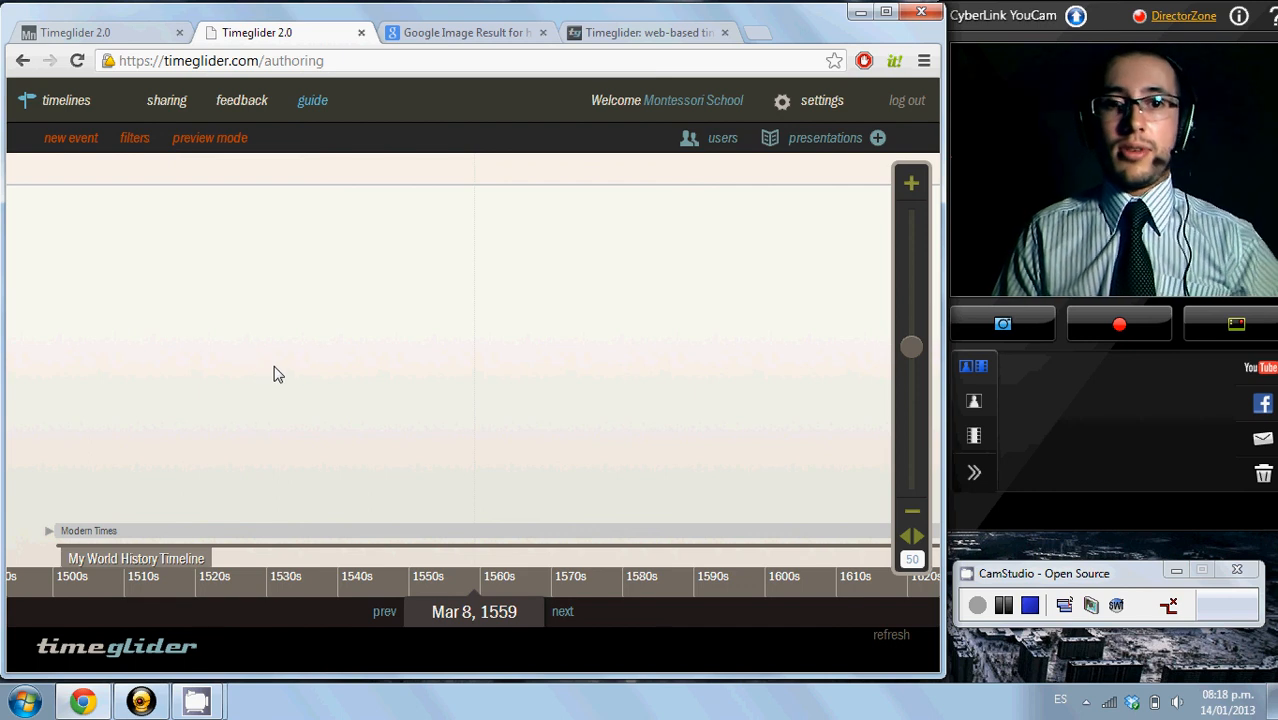
left_click_drag(238, 421, 418, 387)
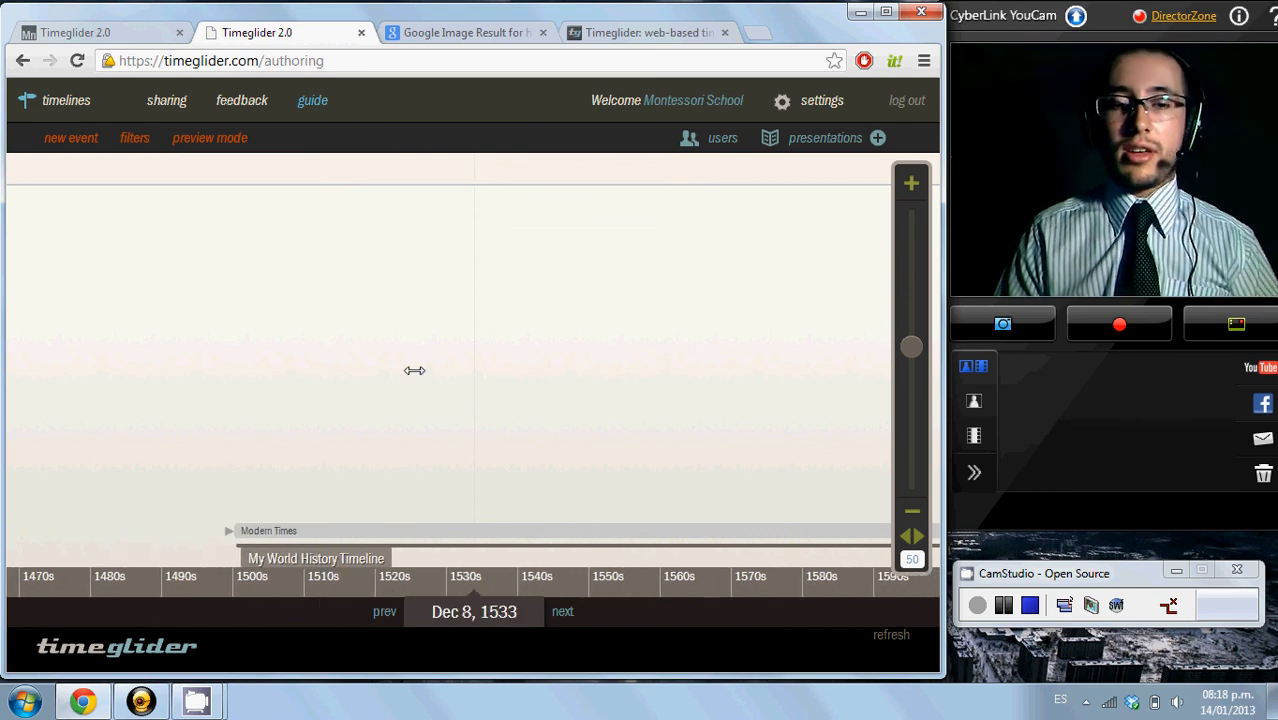